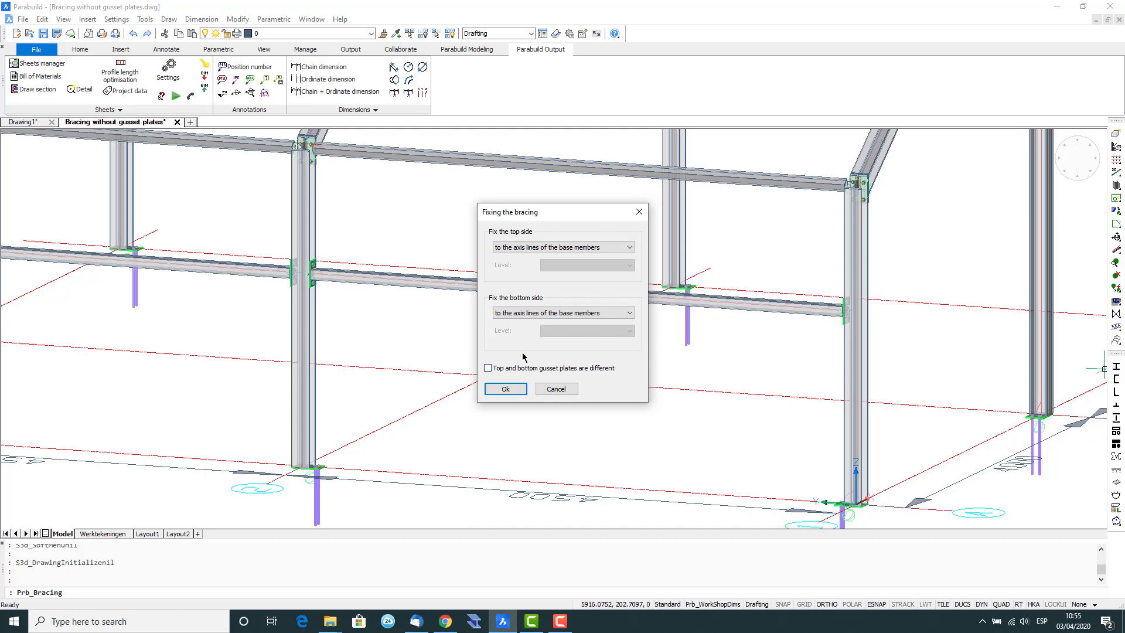
Place a cross bracing between the two front columns, fixing its top and bottom sides to the axis lines of the base members
left_click(506, 389)
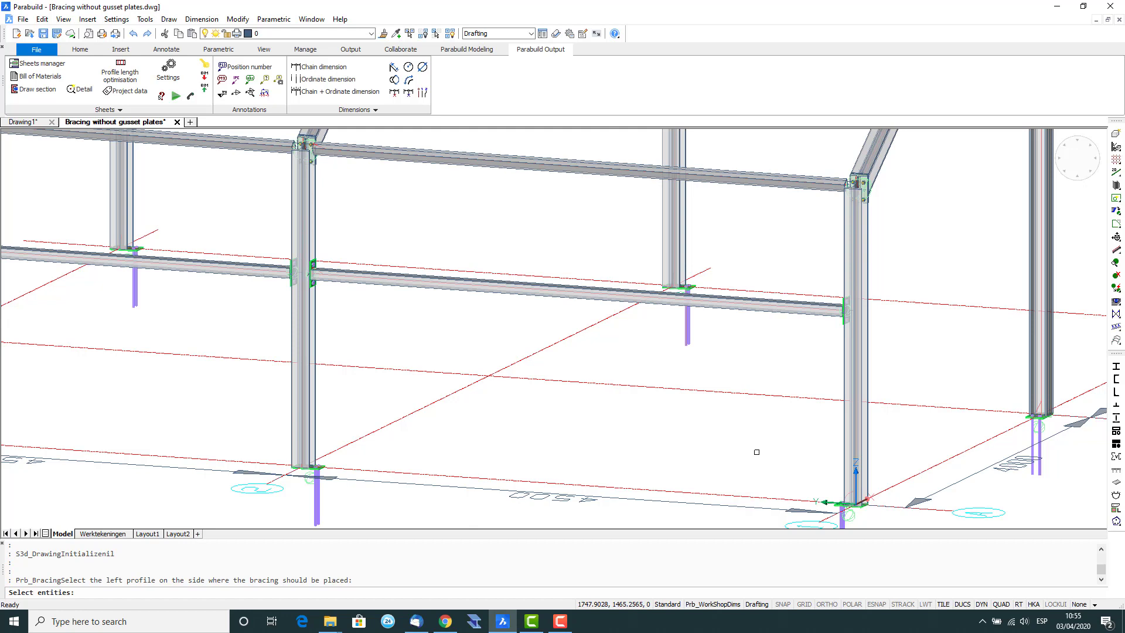
left_click(846, 435)
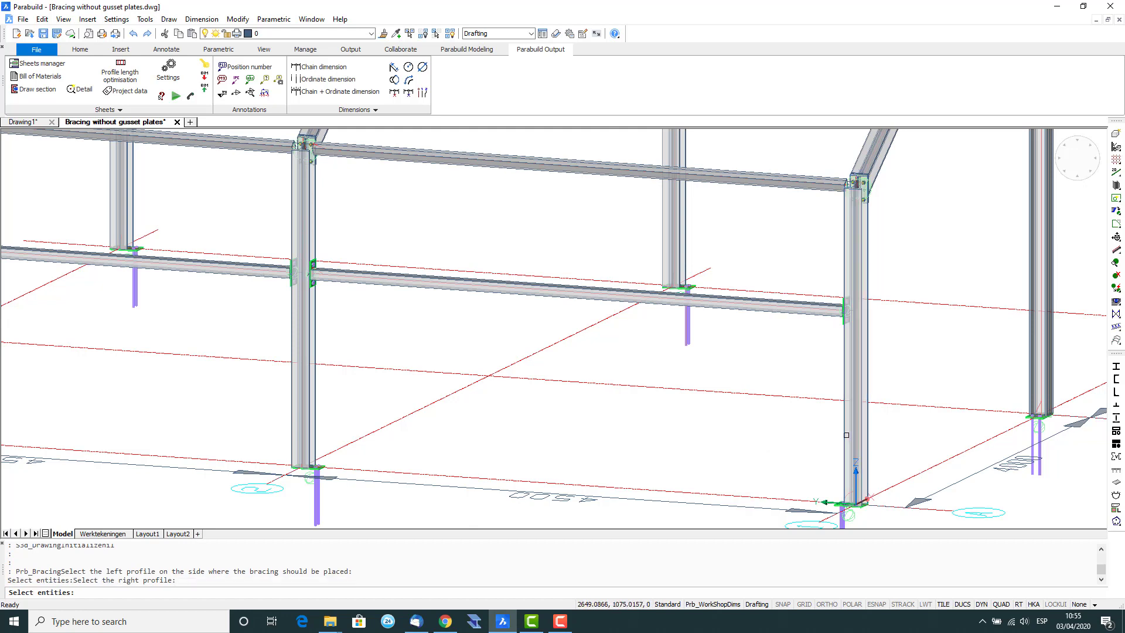
left_click(315, 390)
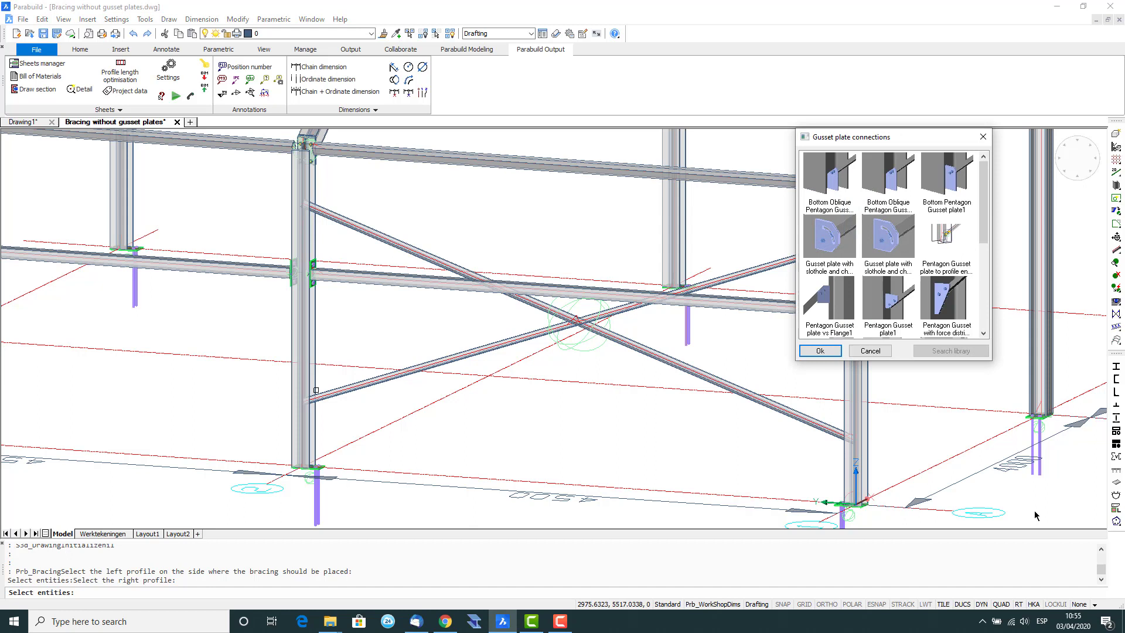
Skip the gusset plate connections and add the Plate connection at the middle of the bracing
left_click(876, 351)
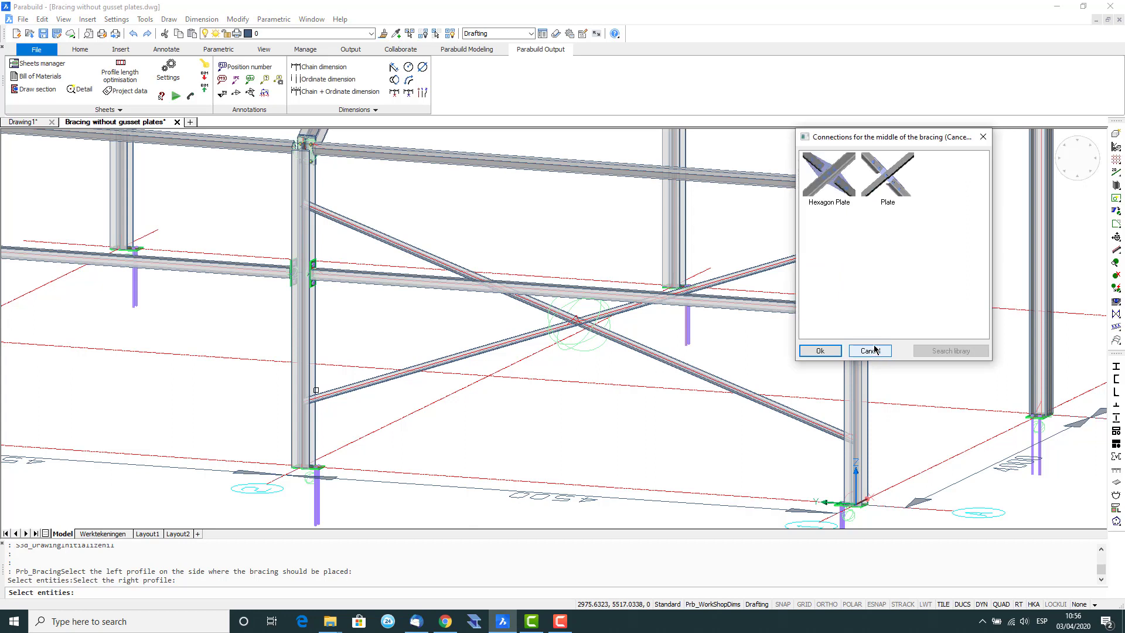
double_click(887, 175)
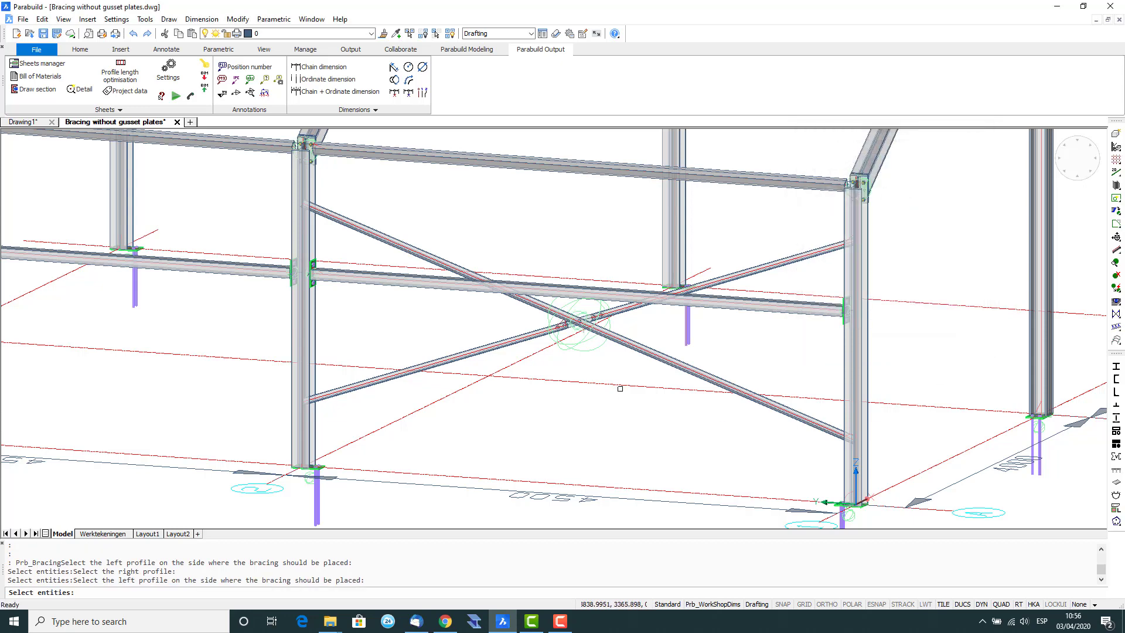
key("Return")
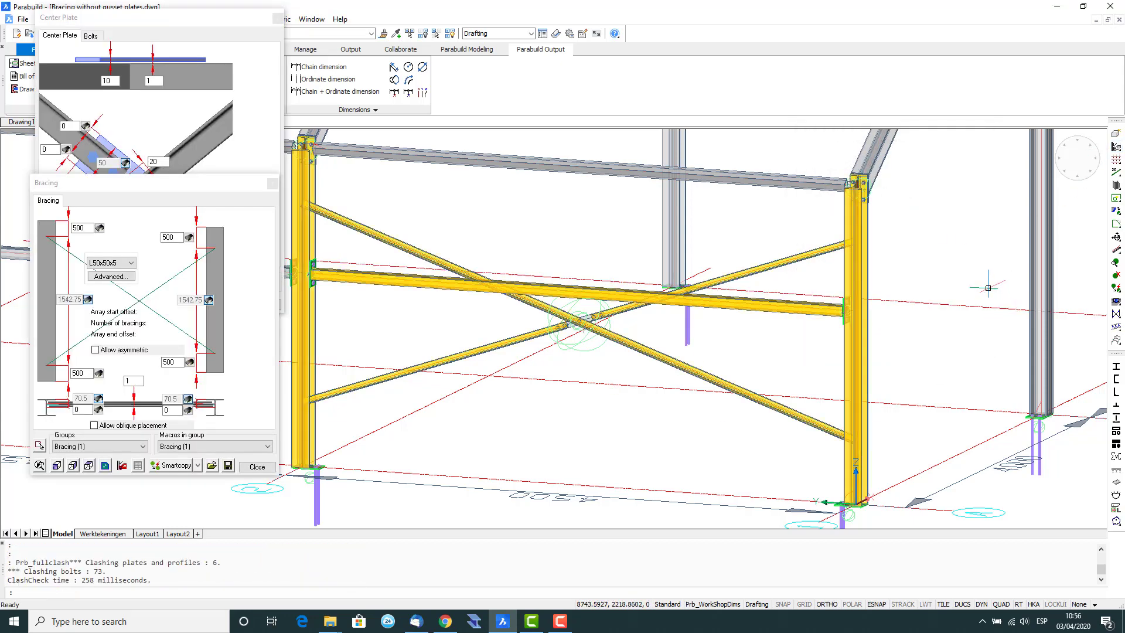
Unlock the bracing's first sideways offset at the left column in the plan diagram and set it to 128
middle_click_drag(636, 441, 670, 441)
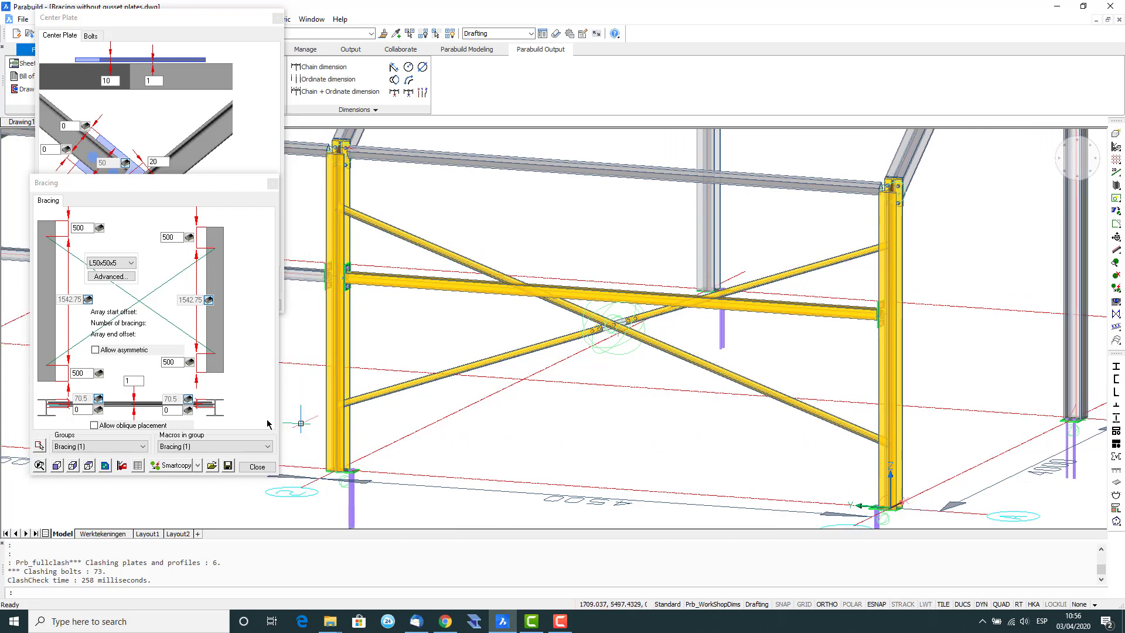
left_click(99, 401)
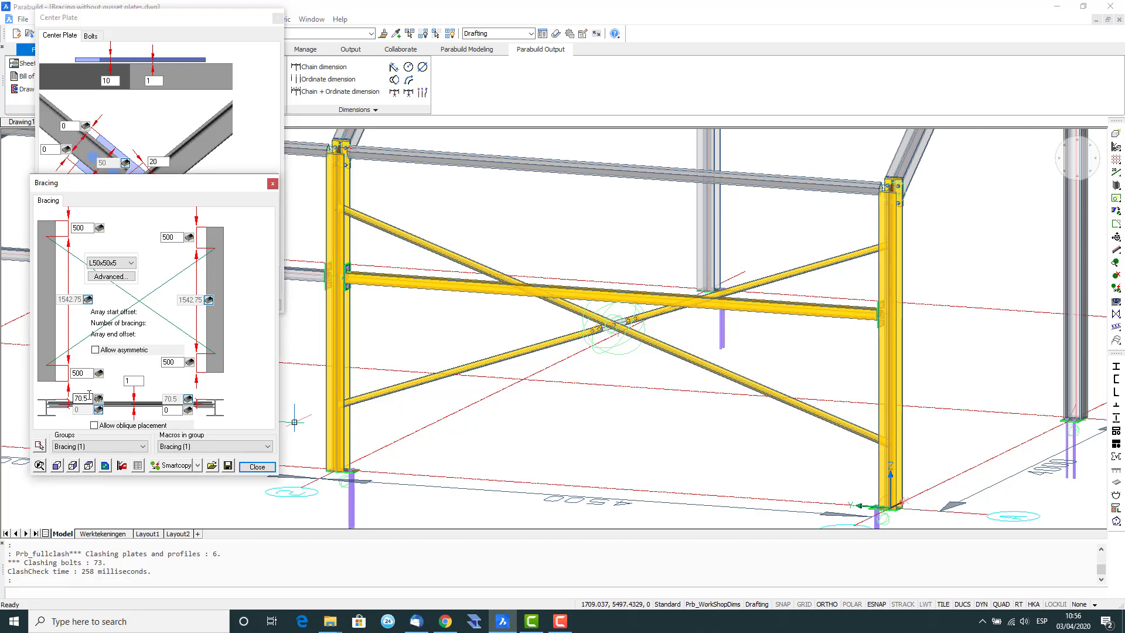
double_click(88, 398)
type("128")
left_click(132, 381)
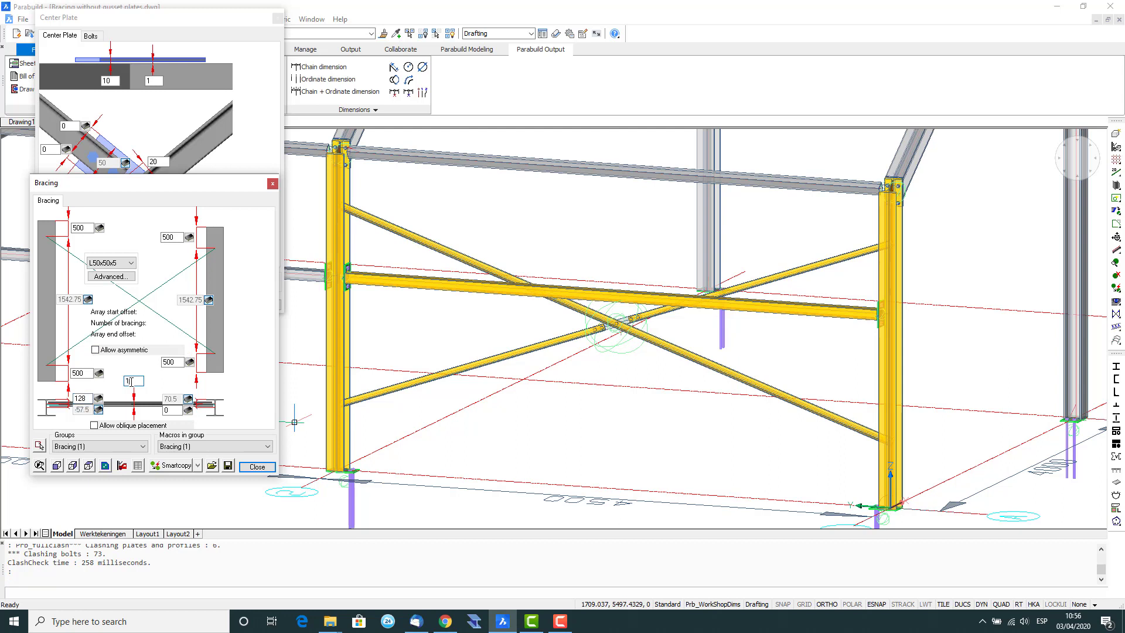
Change the bracing profile to L45x45x4
left_click(132, 263)
scroll(103, 338, "up", 2)
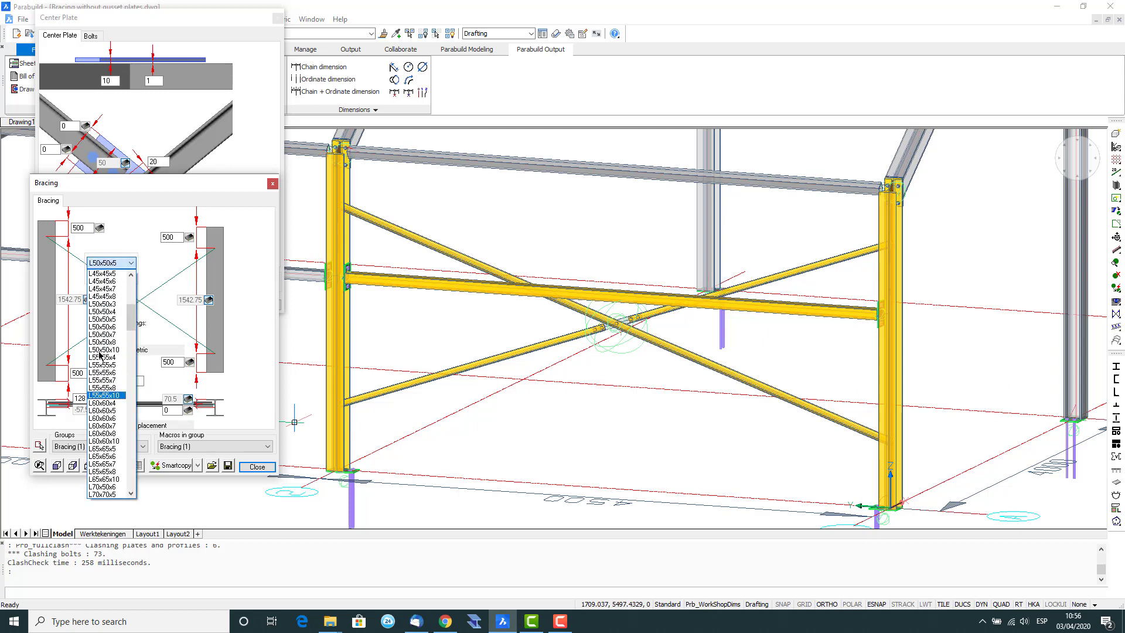
scroll(103, 305, "up", 1)
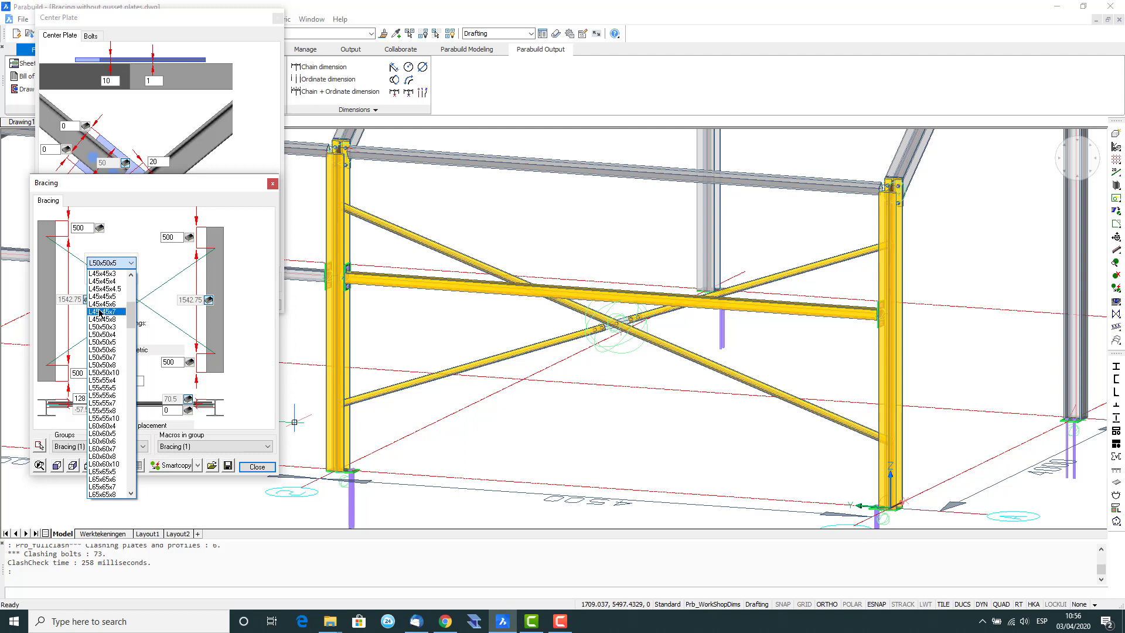
left_click(104, 282)
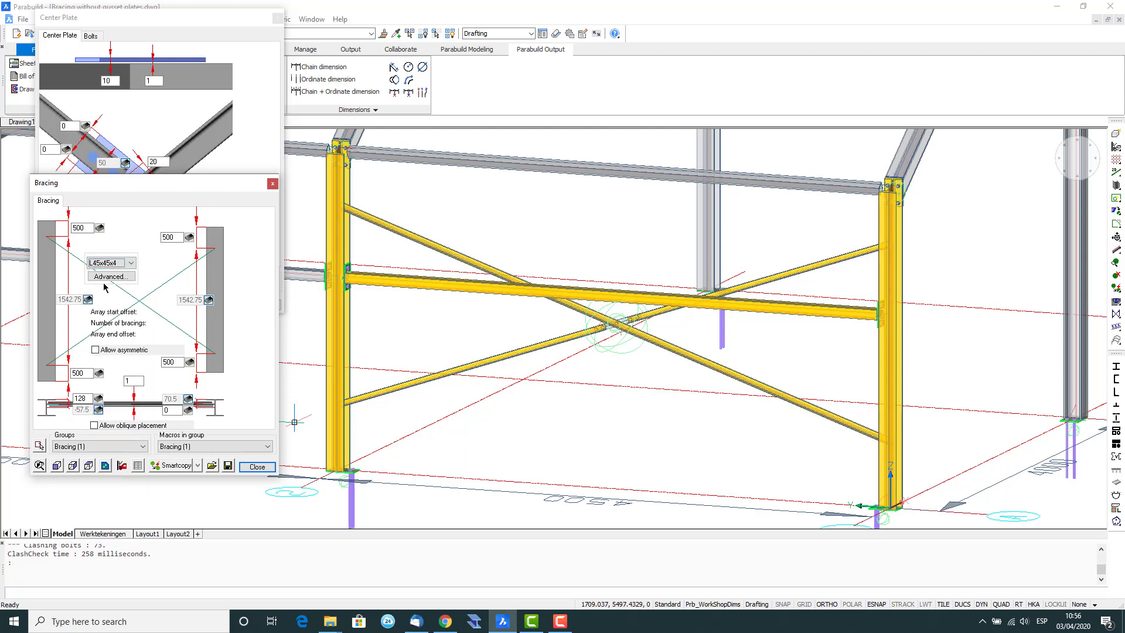
Set the bracing's left-side top offset to 300 and bottom offset to 20, and close the bracing and center plate settings
double_click(82, 228)
type("300")
double_click(79, 373)
type("20")
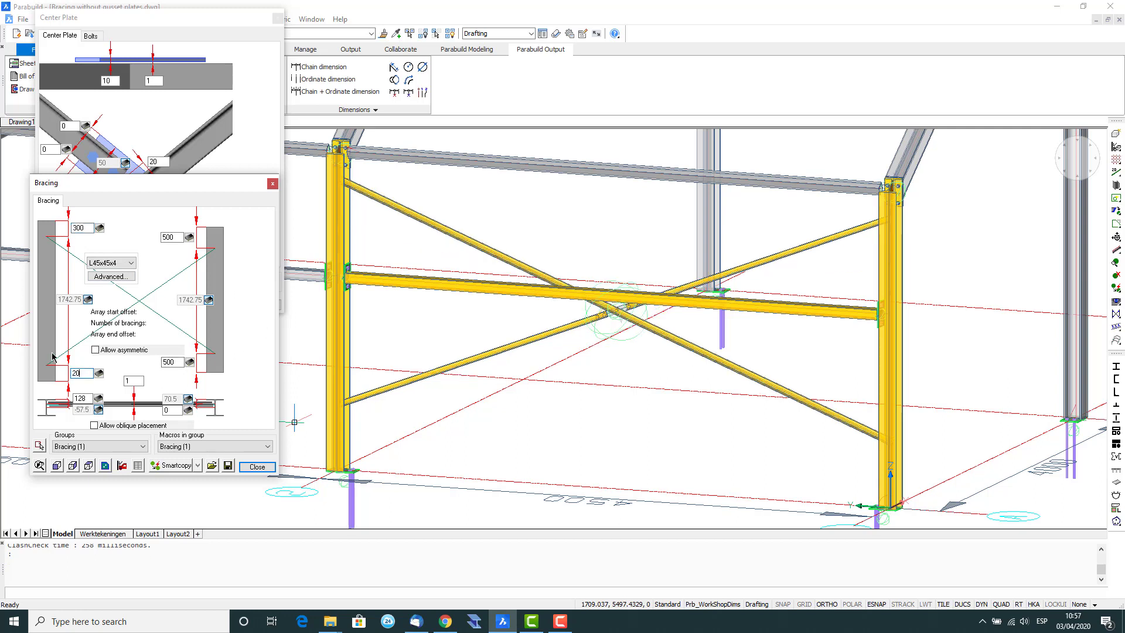
left_click(129, 381)
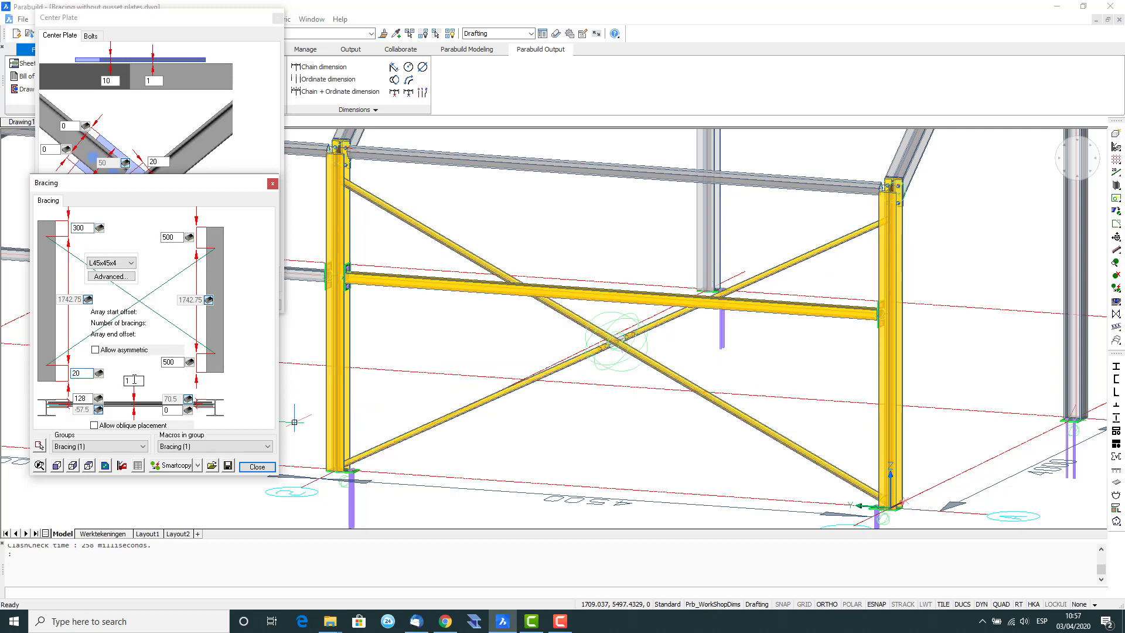
left_click(256, 467)
left_click(258, 306)
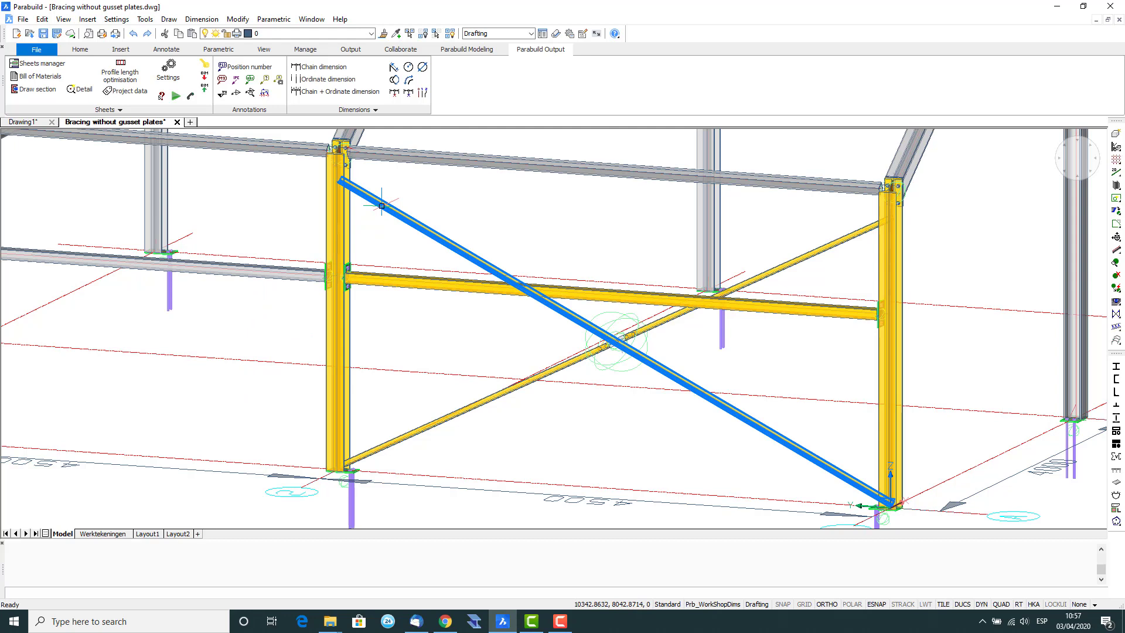
Add a completely perpendicular profile-against-profile cut with offset 1 in a new macro, trimming the diagonal brace's upper end against the column
mouse_move(376, 207)
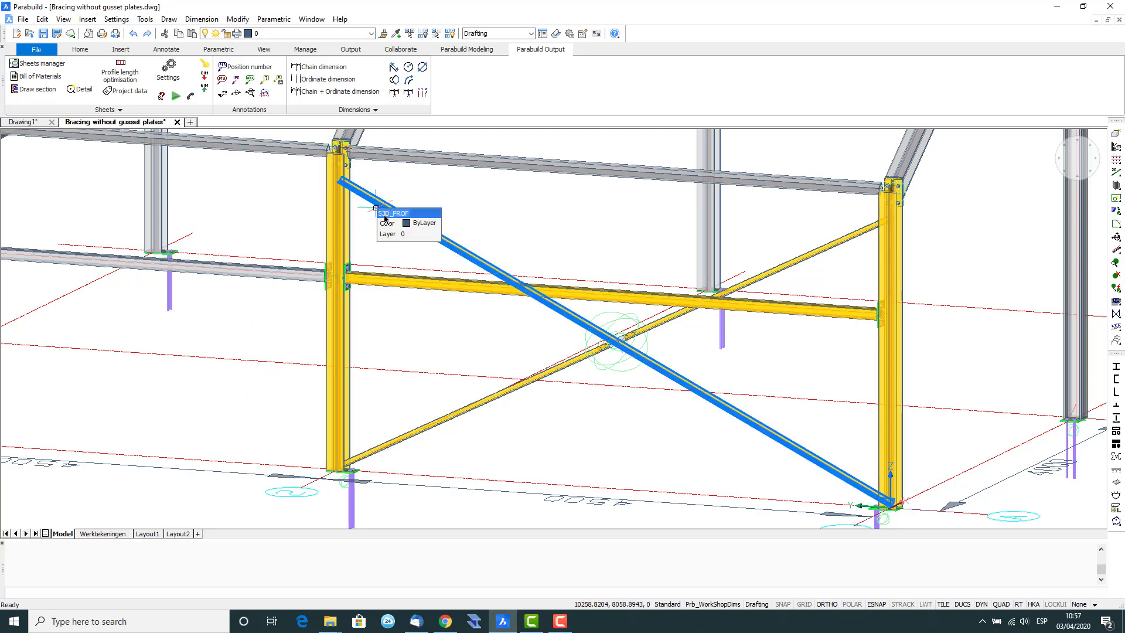
scroll(362, 211, "up", 5)
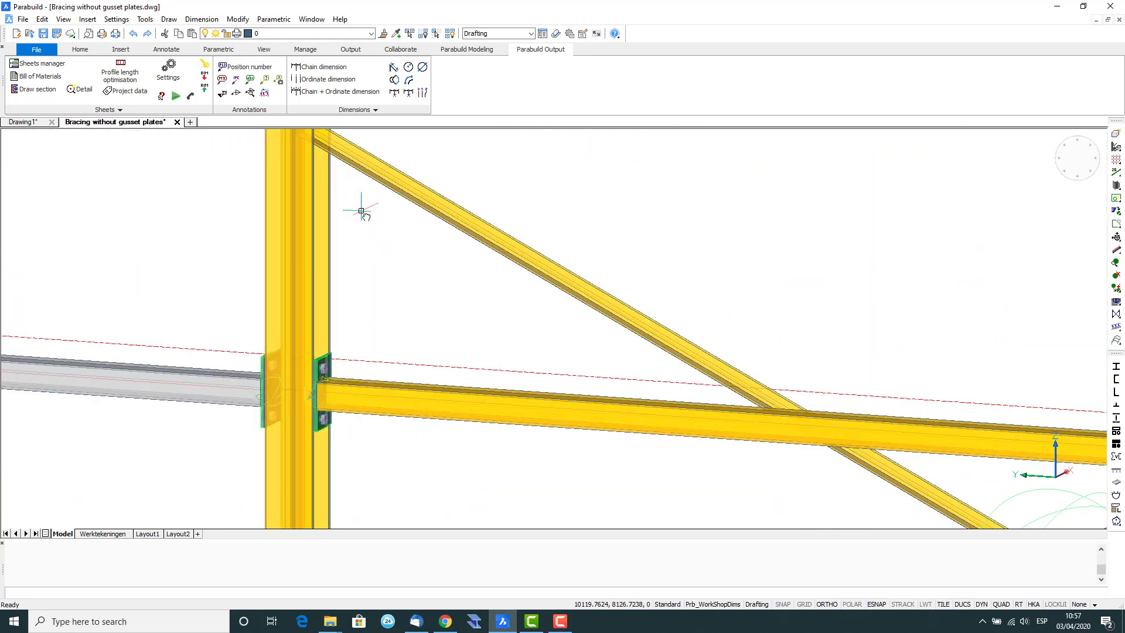
middle_click_drag(361, 211, 567, 422)
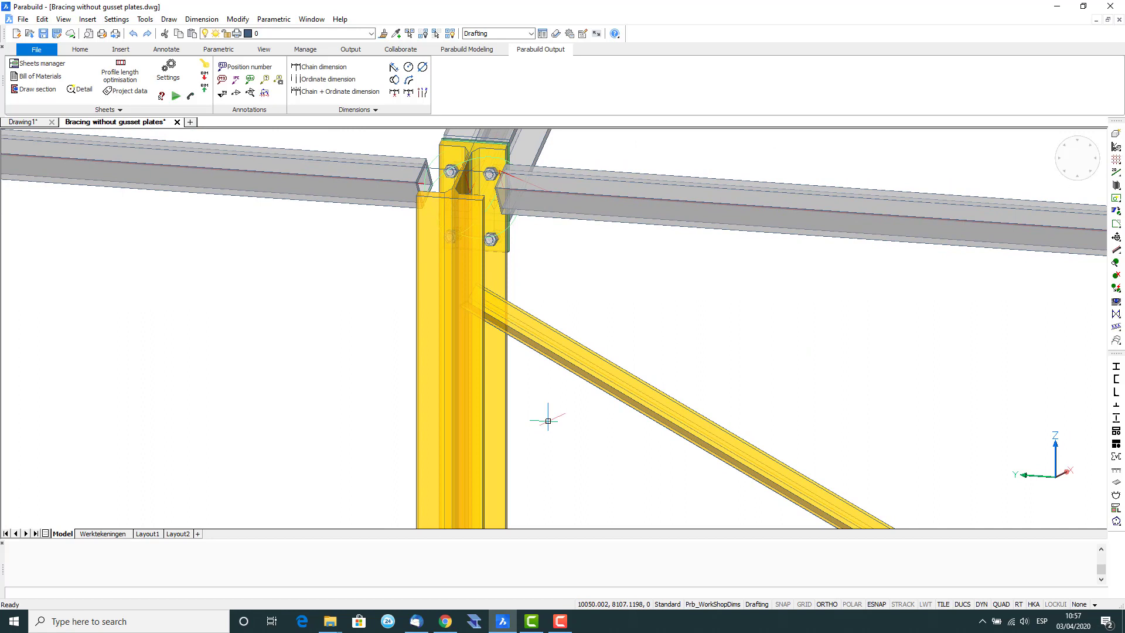
scroll(546, 420, "up", 3)
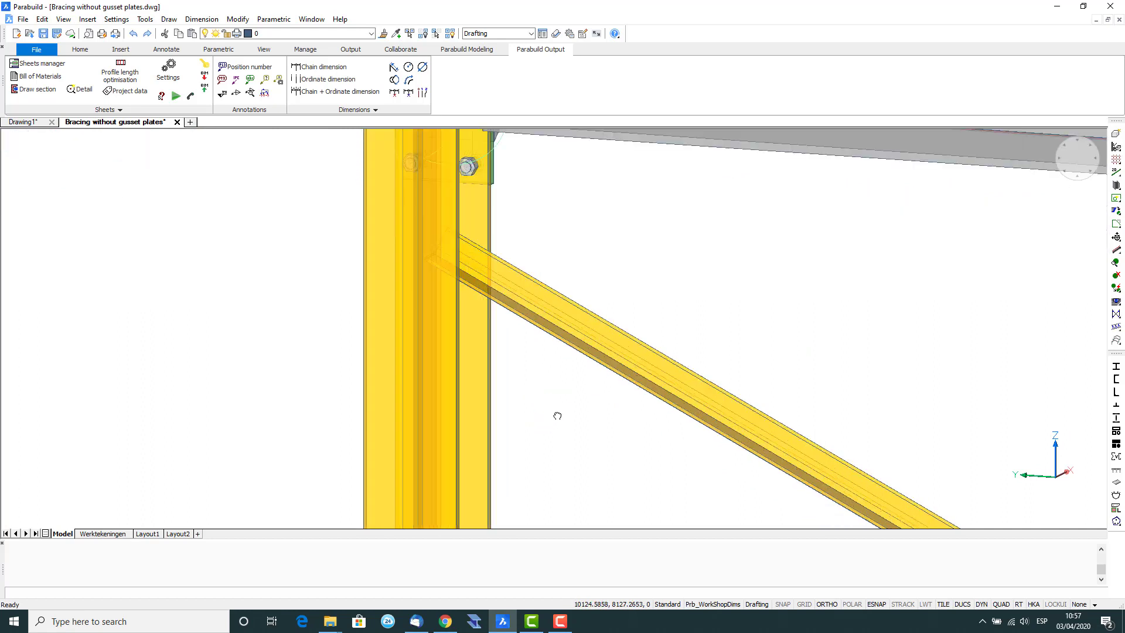
middle_click_drag(557, 417, 586, 437)
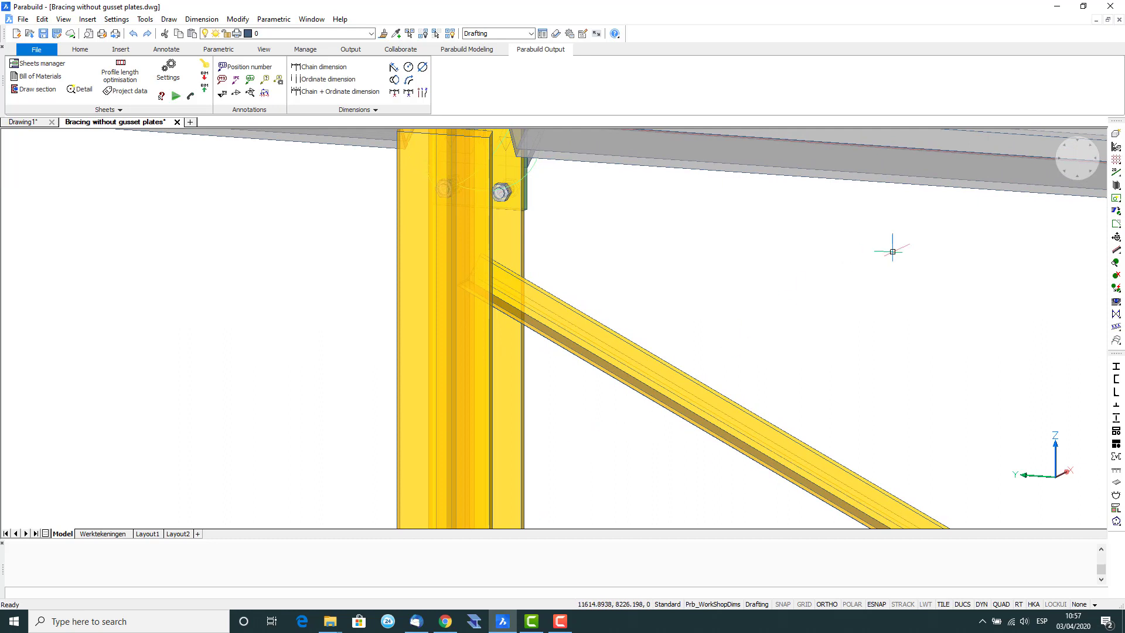
left_click(1116, 212)
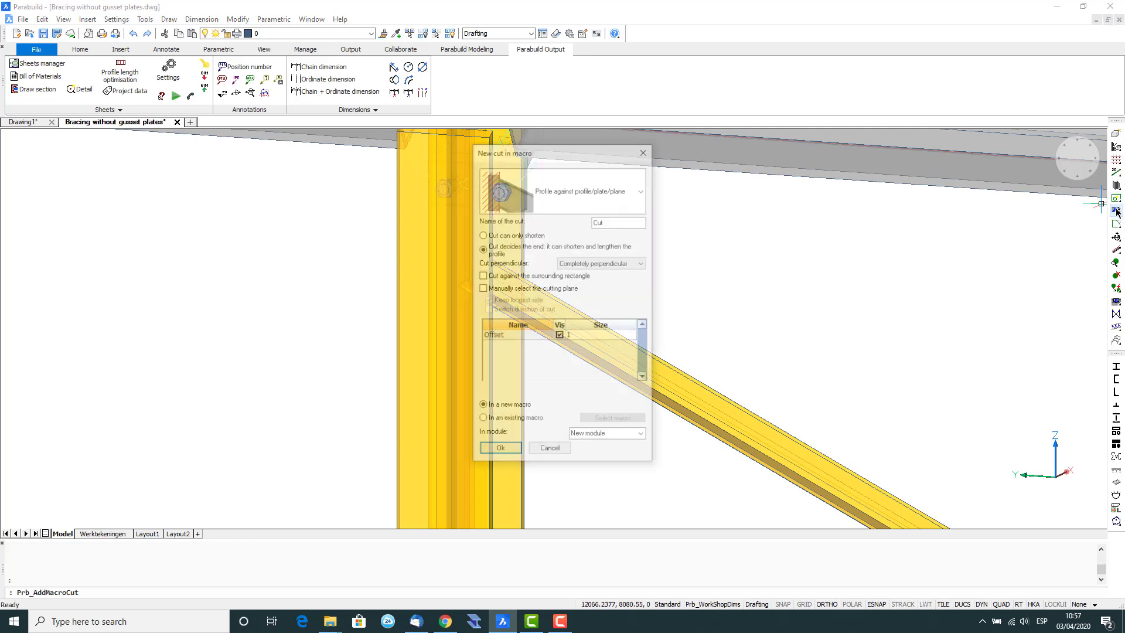
left_click(633, 269)
left_click(628, 276)
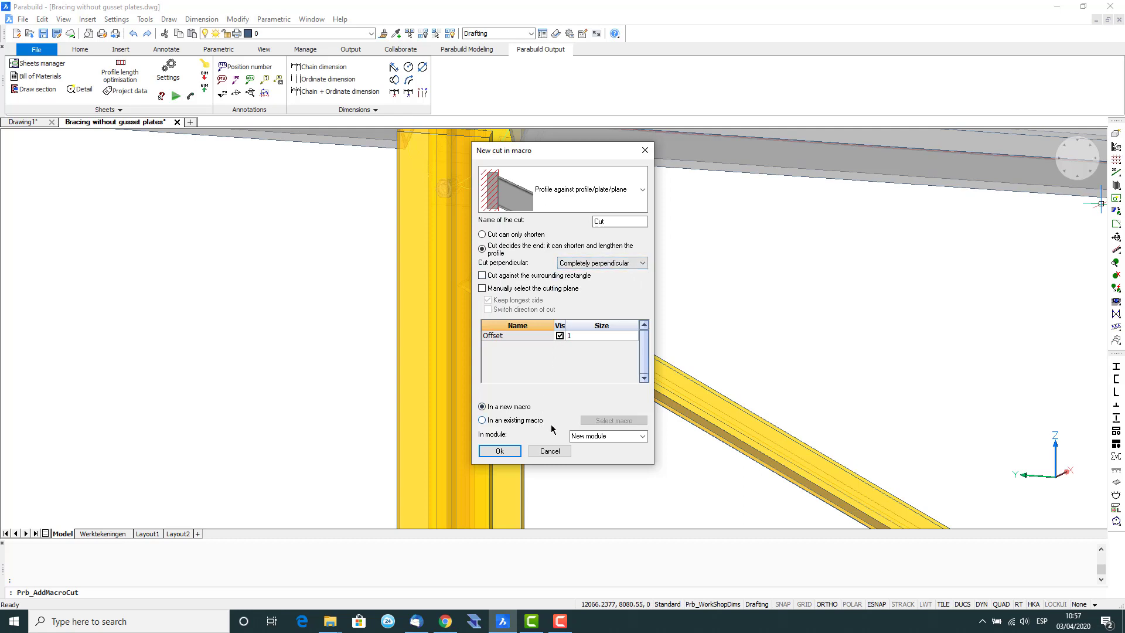
left_click(500, 450)
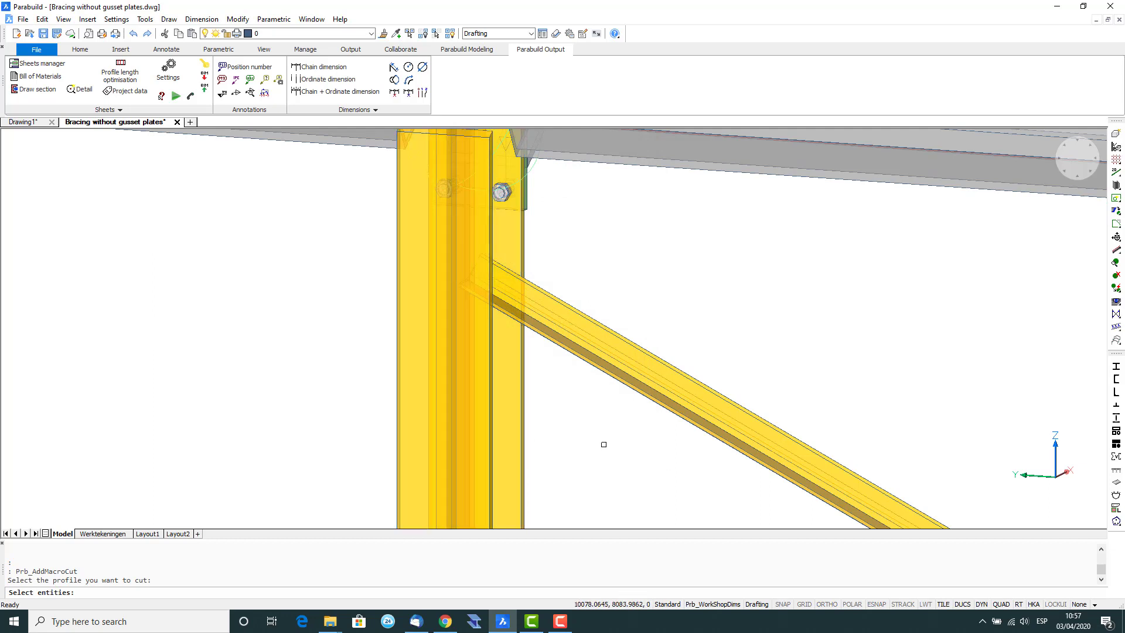
left_click(564, 346)
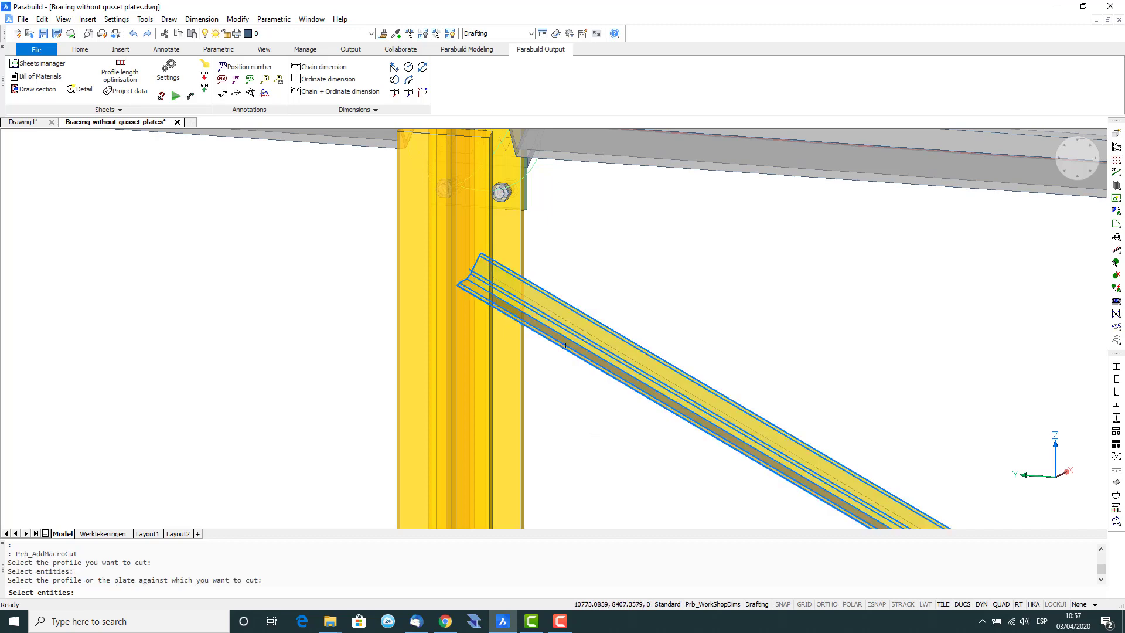
left_click(490, 396)
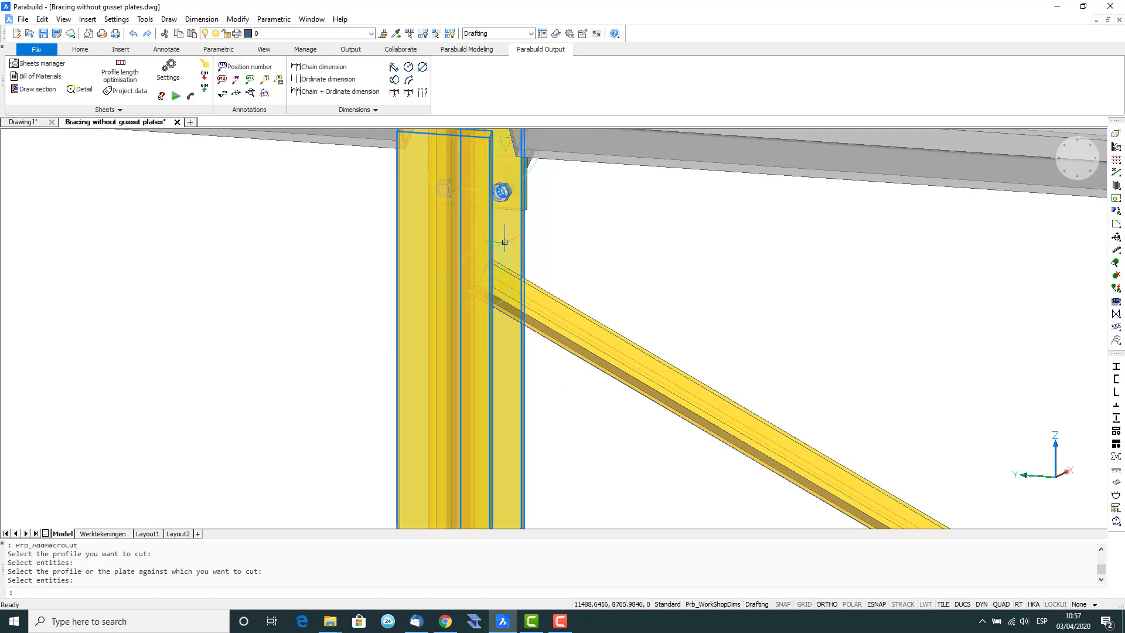
Edit the new cut macro at the brace's upper end and set its Cut Tolerance to 10
mouse_move(504, 252)
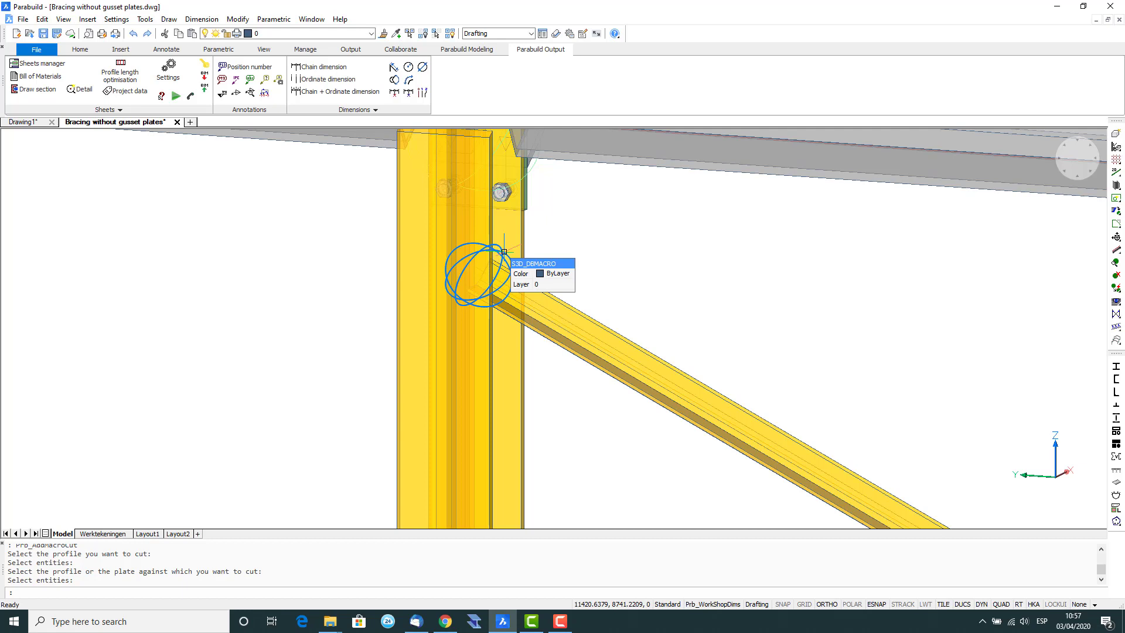
double_click(504, 251)
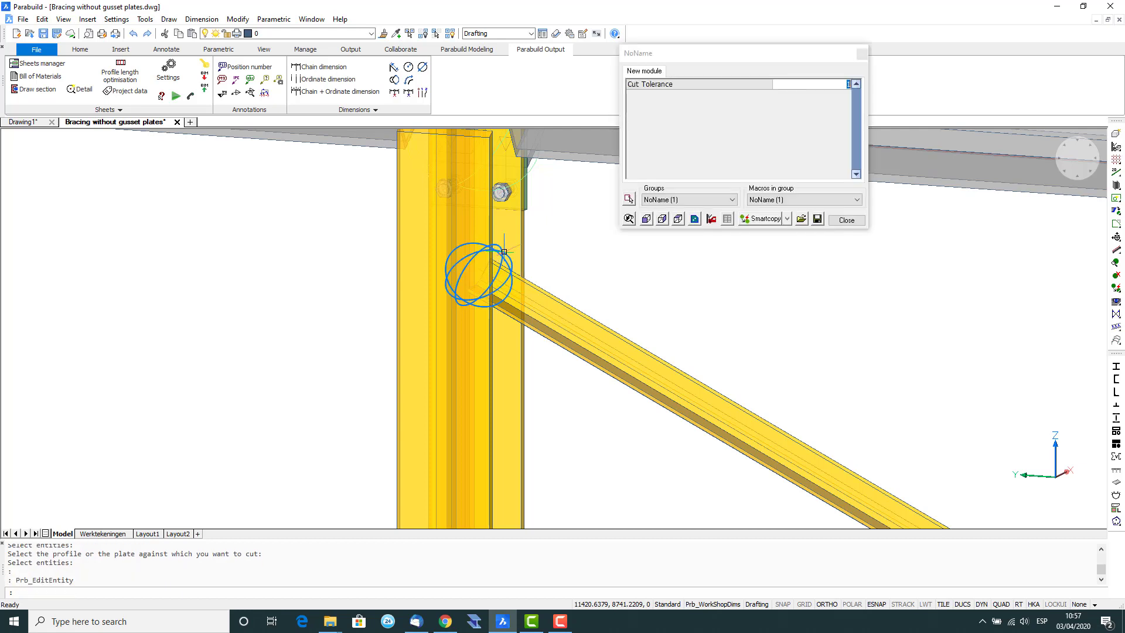
double_click(849, 83)
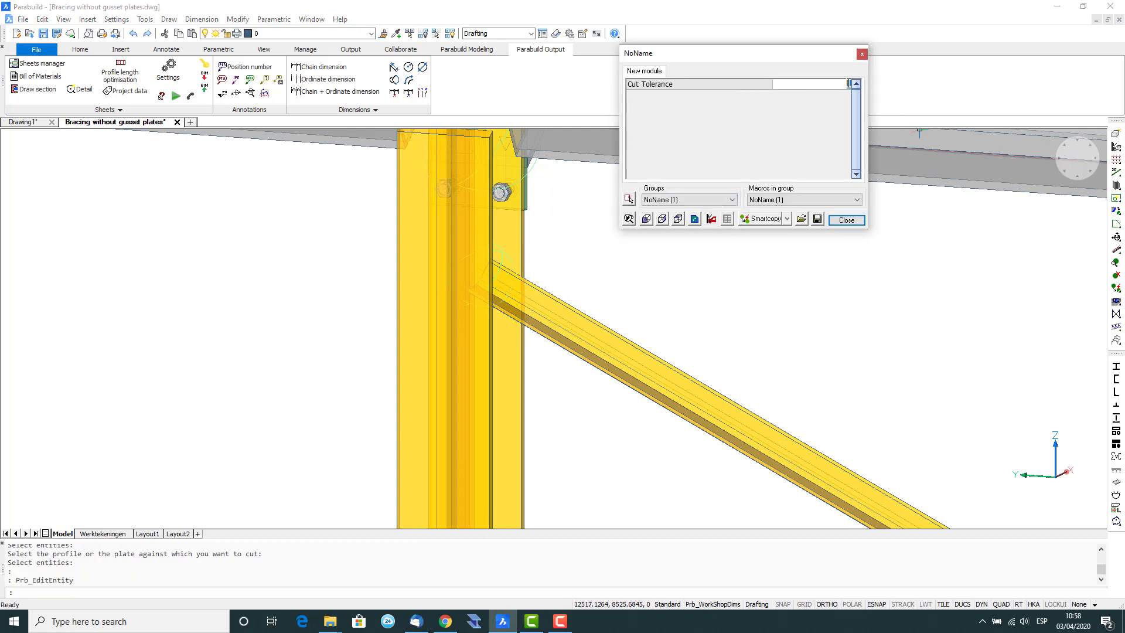
type("10")
left_click(858, 221)
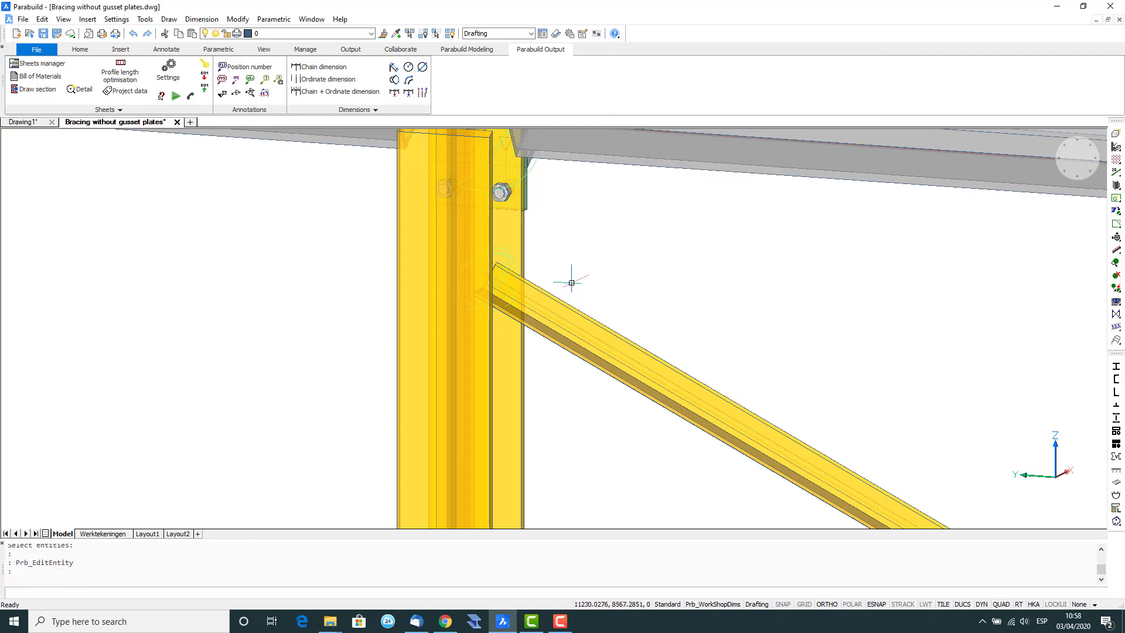
Start a bolt pattern on the outer leg face of the diagonal brace, choosing to fix it to a second reference plane
middle_click_drag(581, 292, 560, 288, "shift")
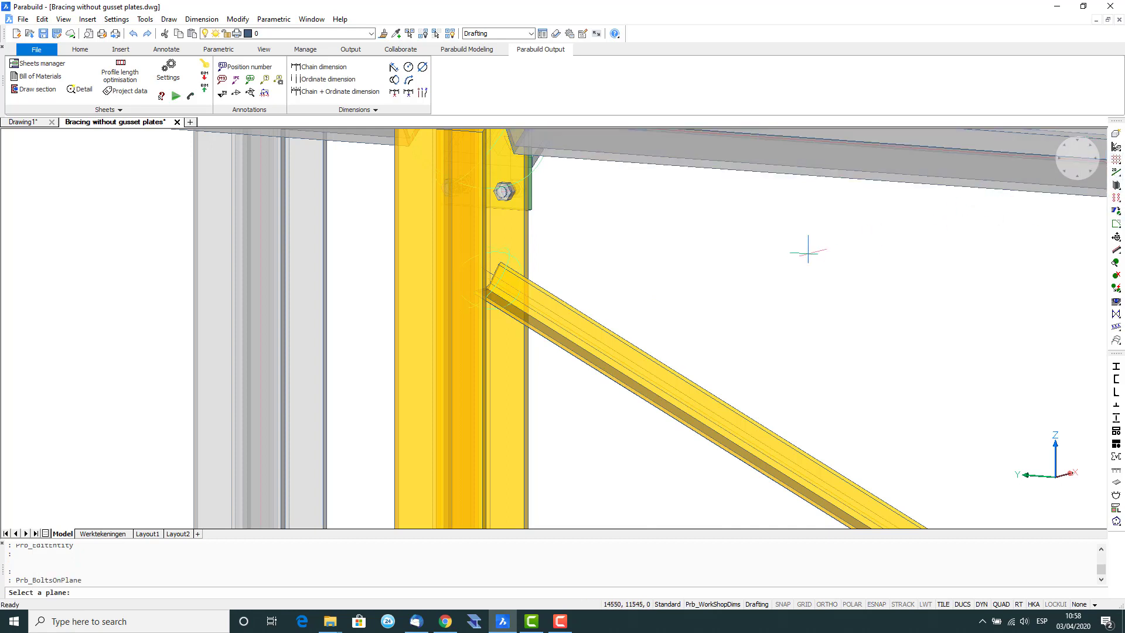
scroll(552, 303, "up", 1)
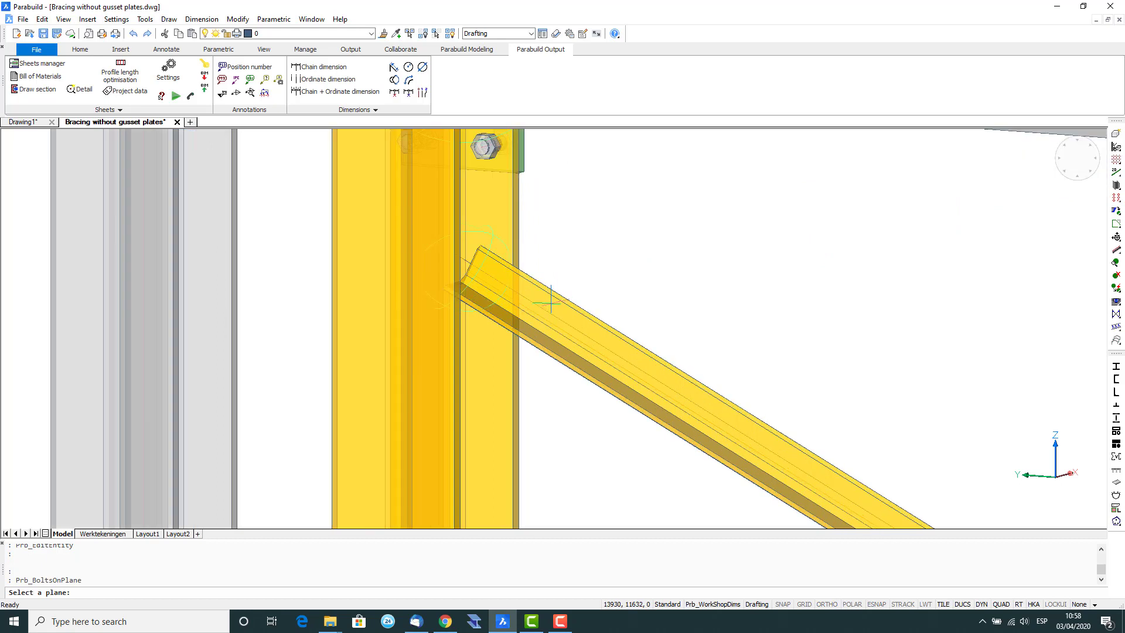
left_click(551, 302)
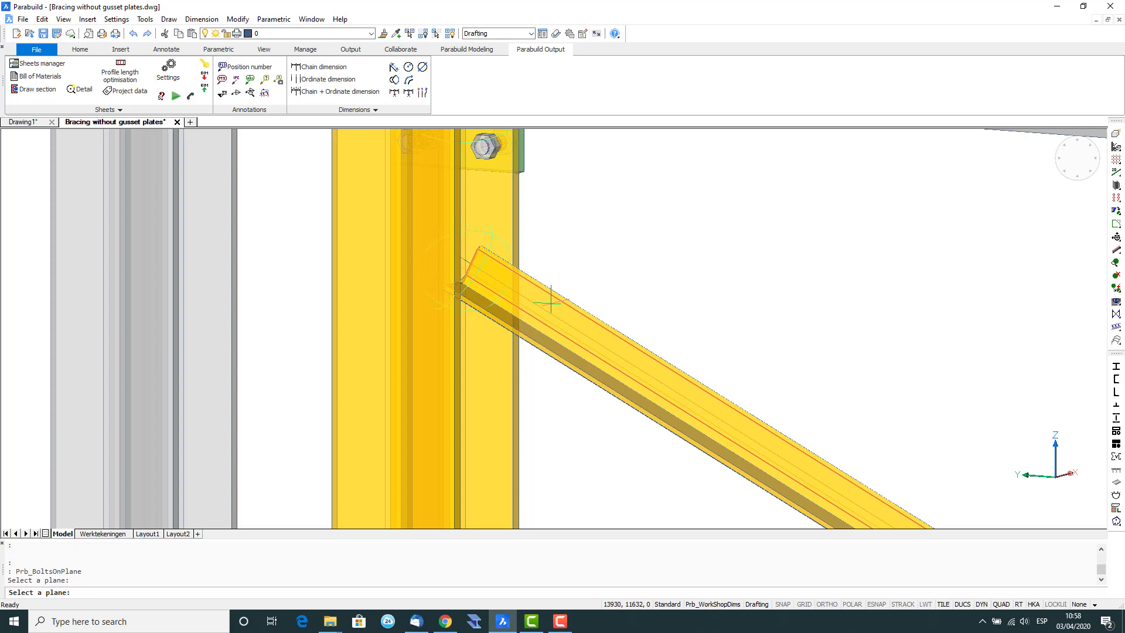
left_click(551, 303)
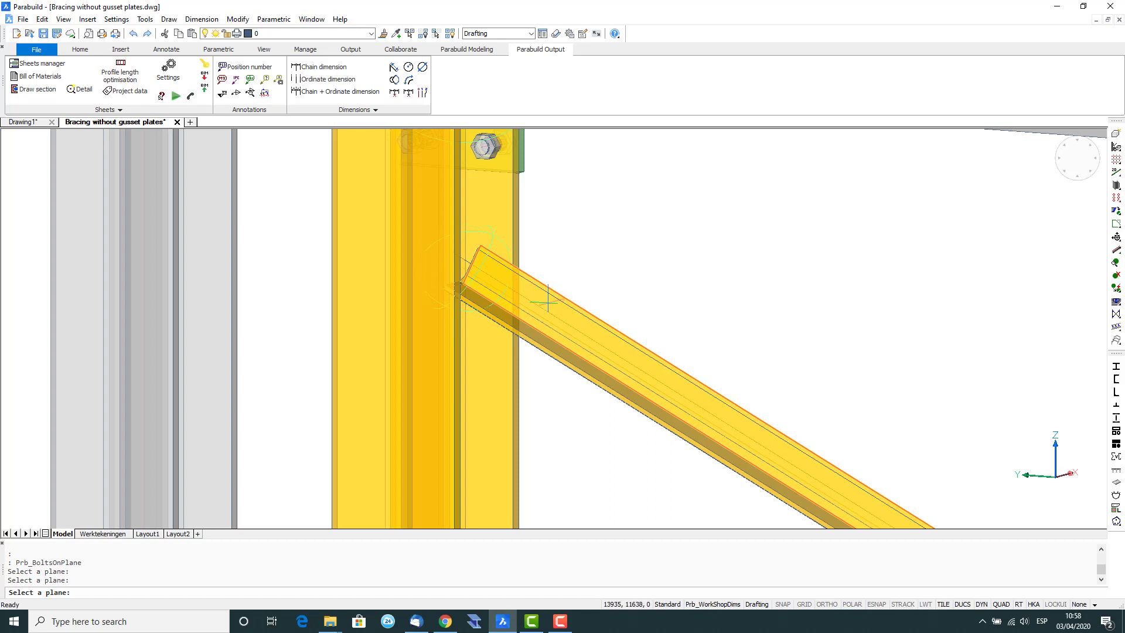
left_click(554, 251)
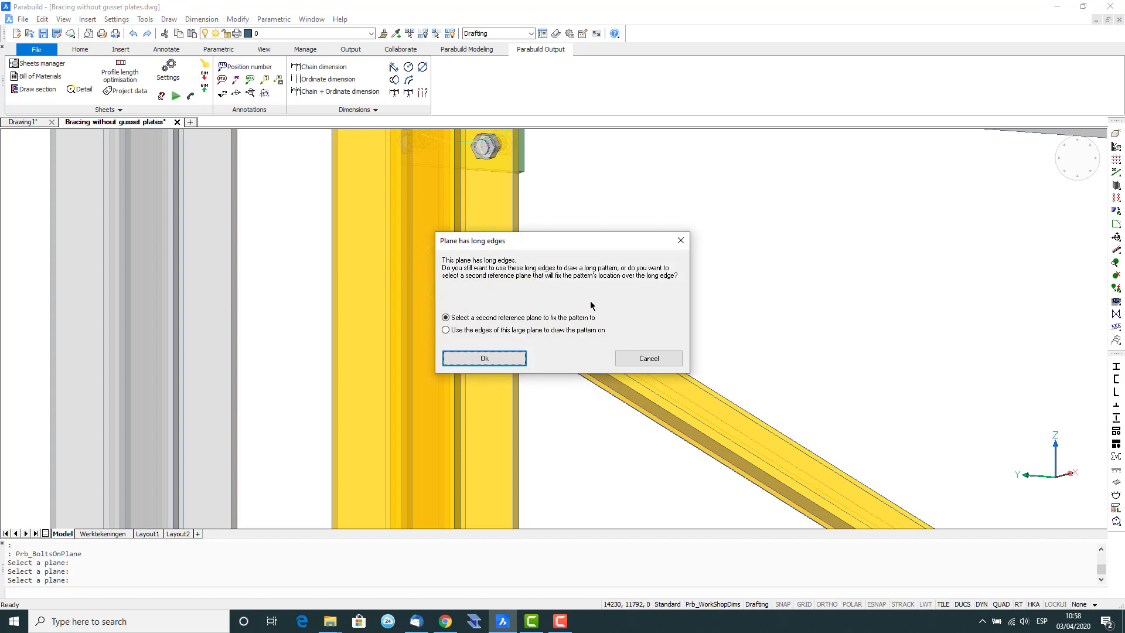
left_click(499, 356)
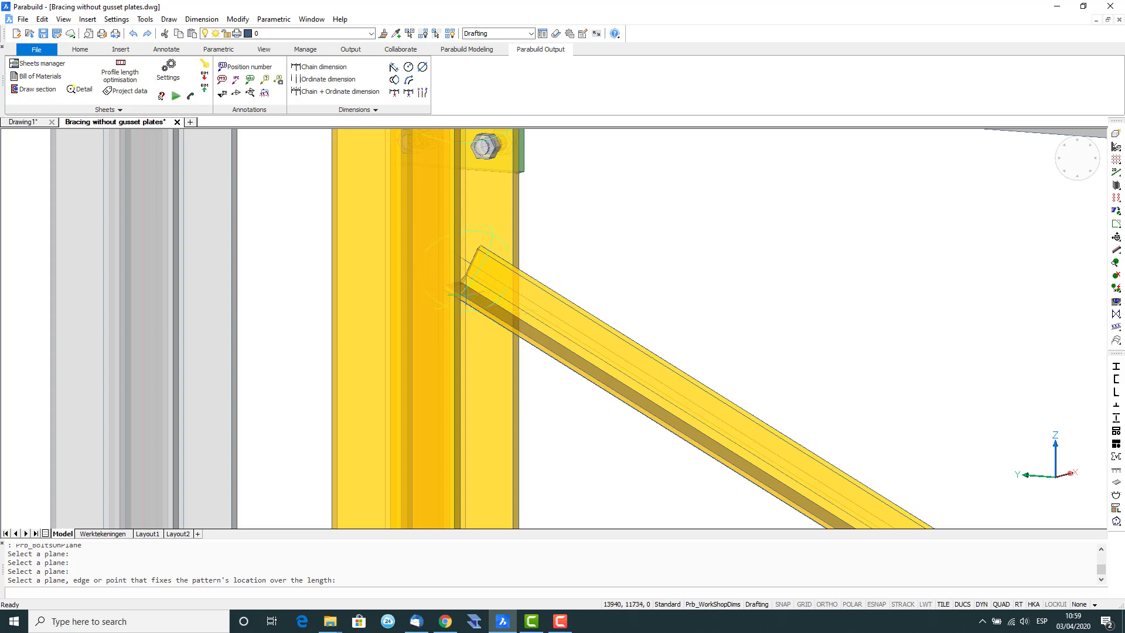
Fix the bolt pattern's location along the brace to the cut face at its upper end
scroll(463, 291, "up", 5)
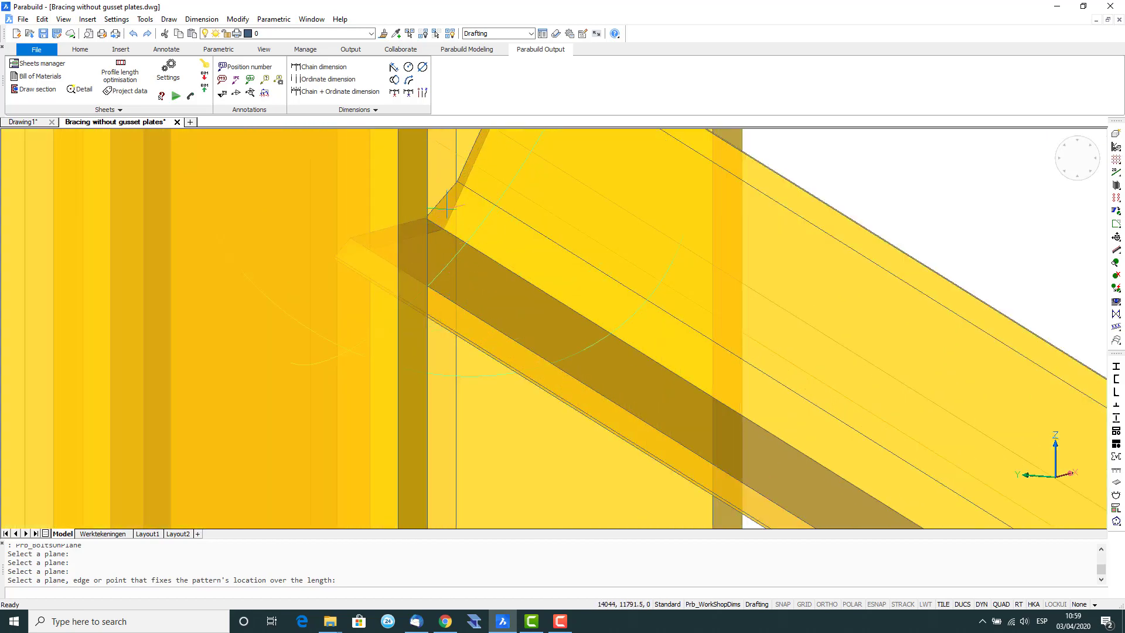
left_click(445, 209)
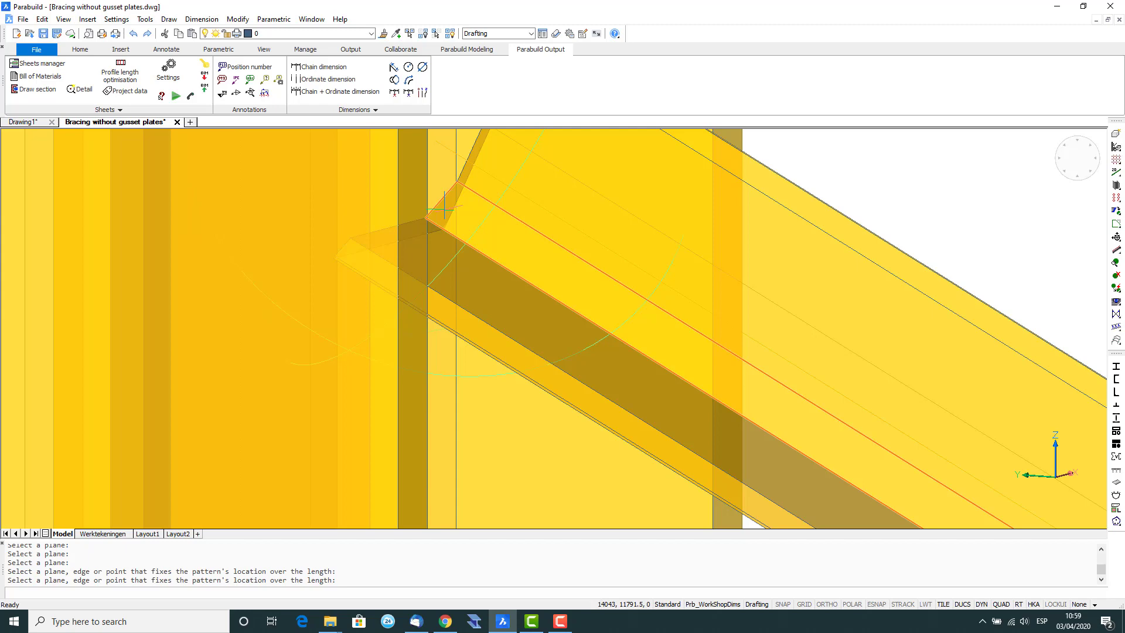
left_click(445, 209)
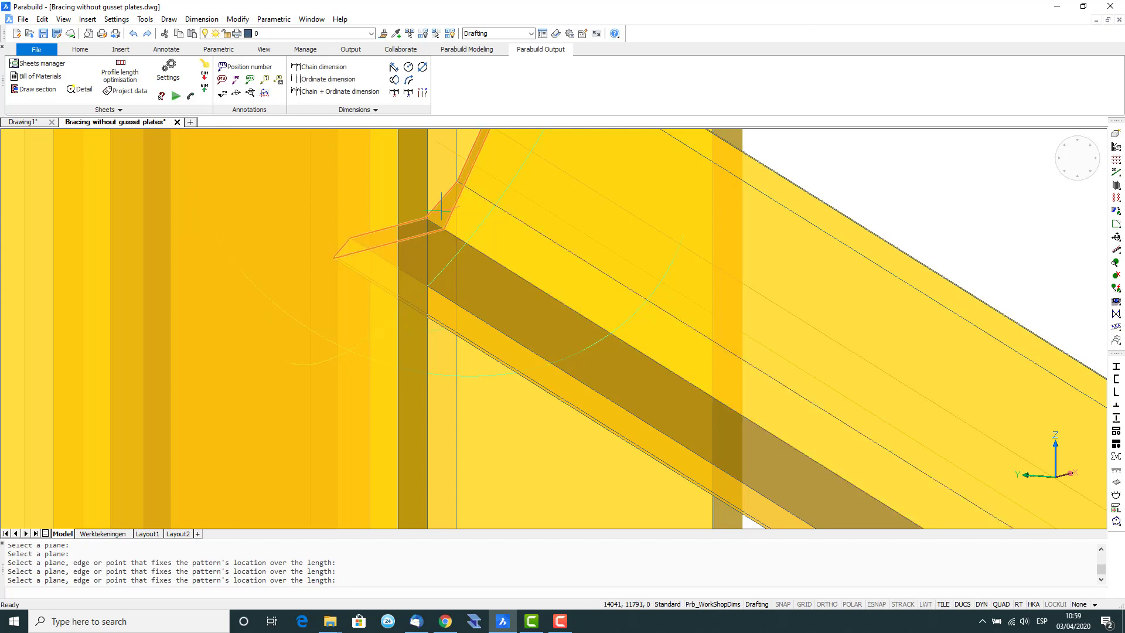
scroll(445, 209, "down", 5)
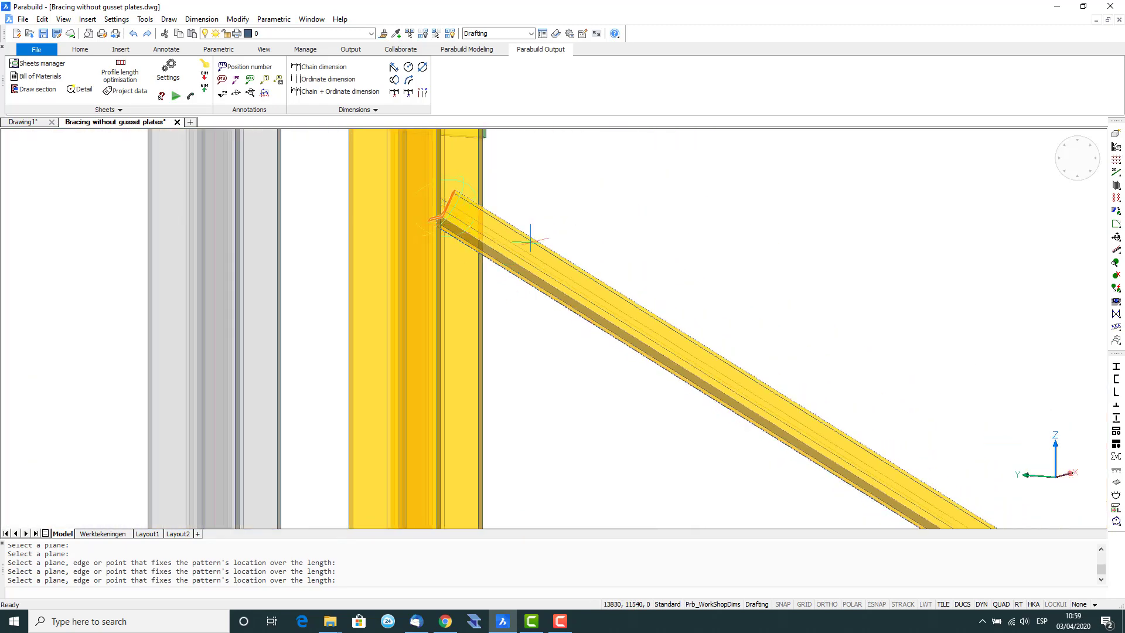
left_click(528, 222)
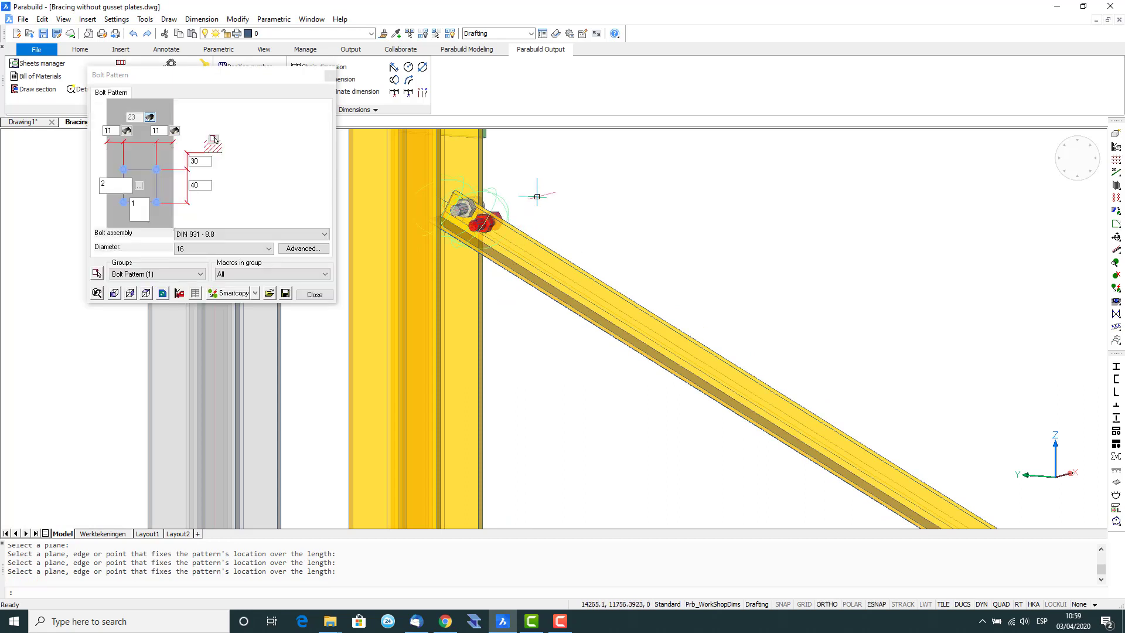
Reduce the bolt count along the brace to 1 and set the bolt diameter to 10
scroll(586, 227, "up", 3)
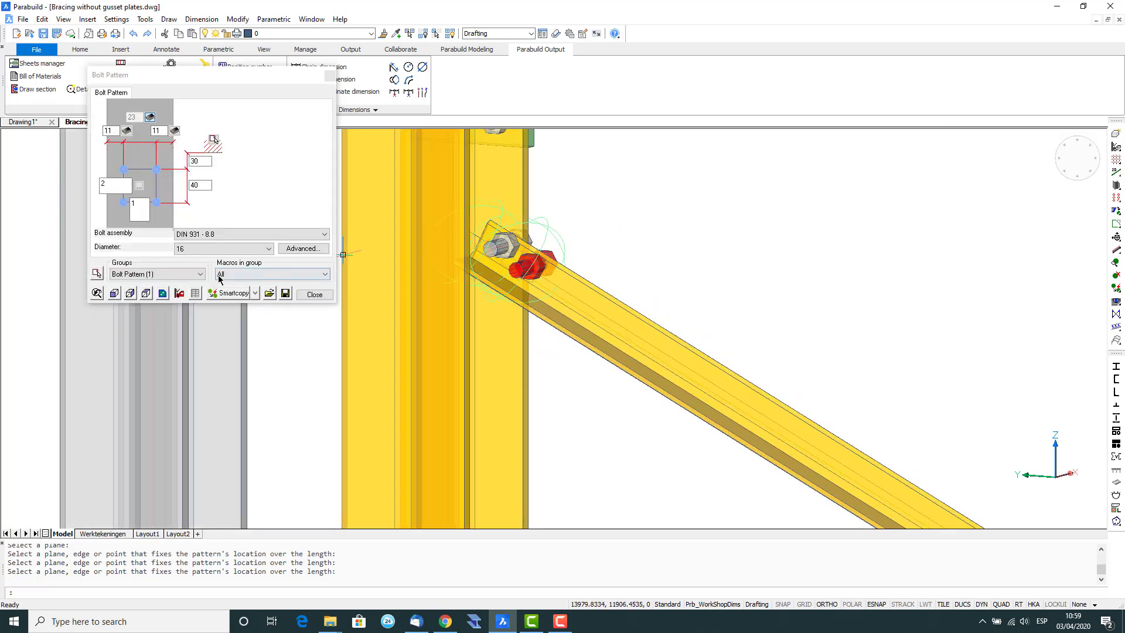
double_click(107, 183)
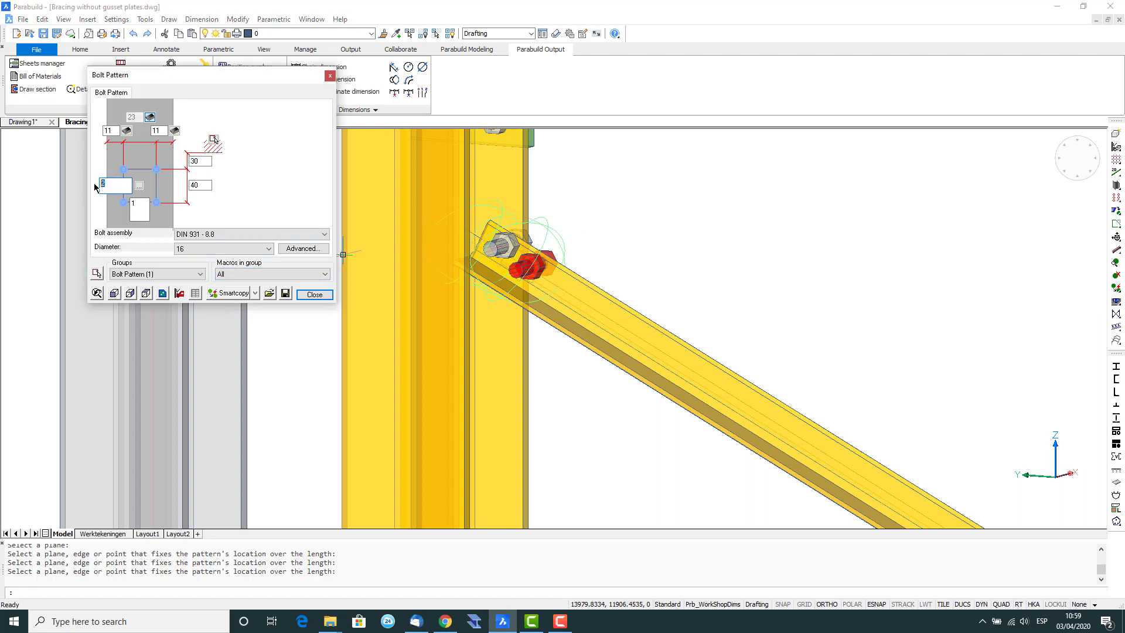
type("1")
left_click(203, 249)
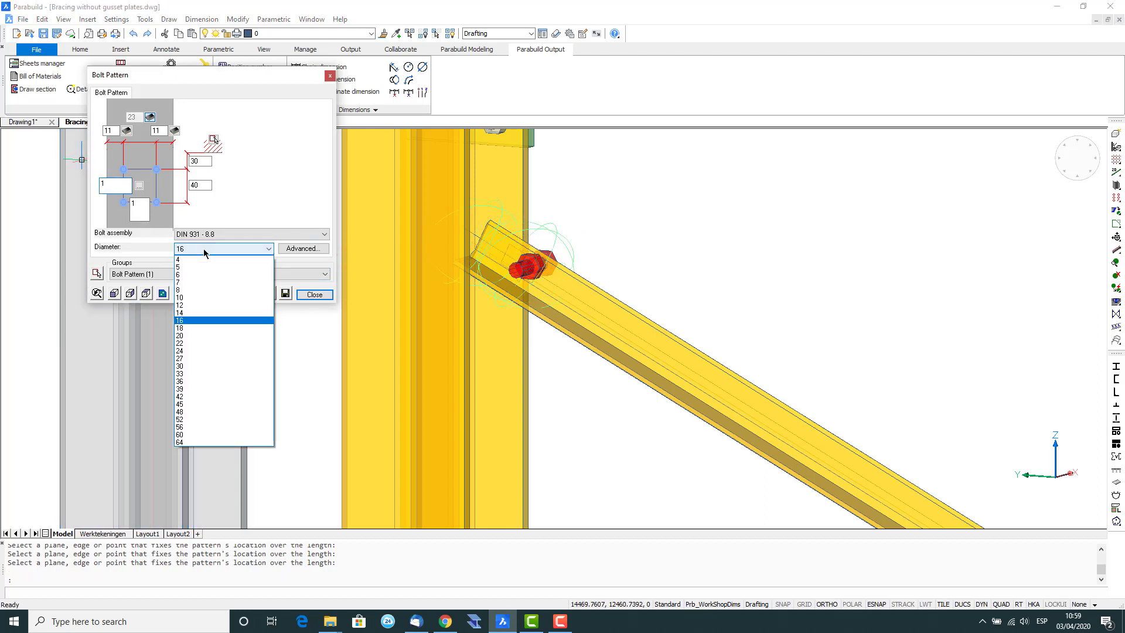
left_click(206, 297)
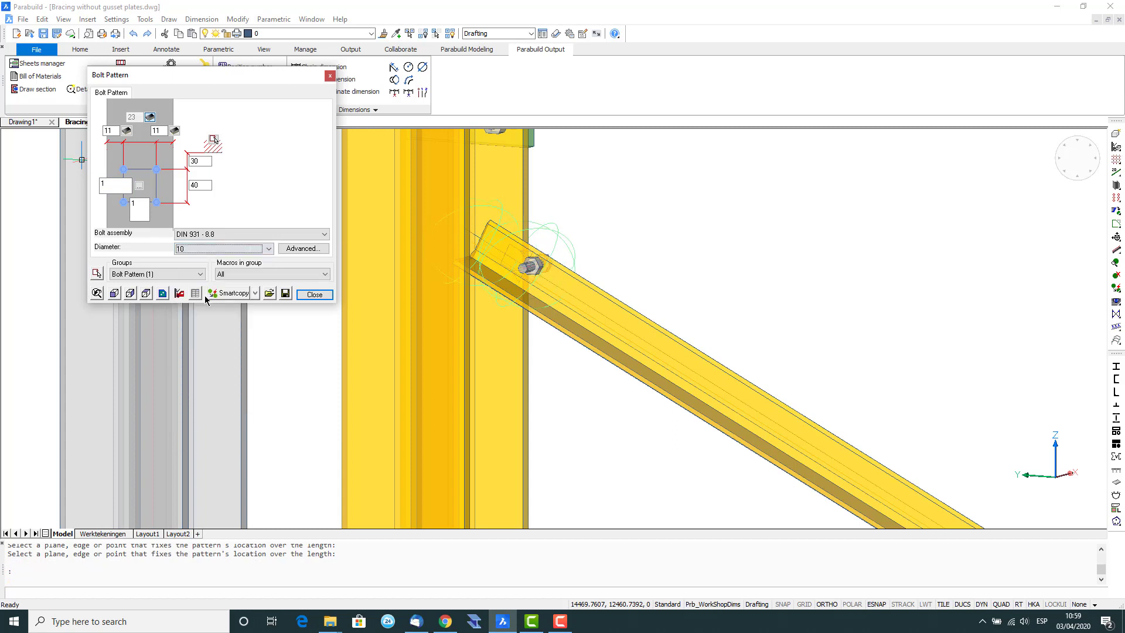
Switch the bolts' start position in the lengthwise pattern settings and set the first edge distance to 20
left_click(140, 186)
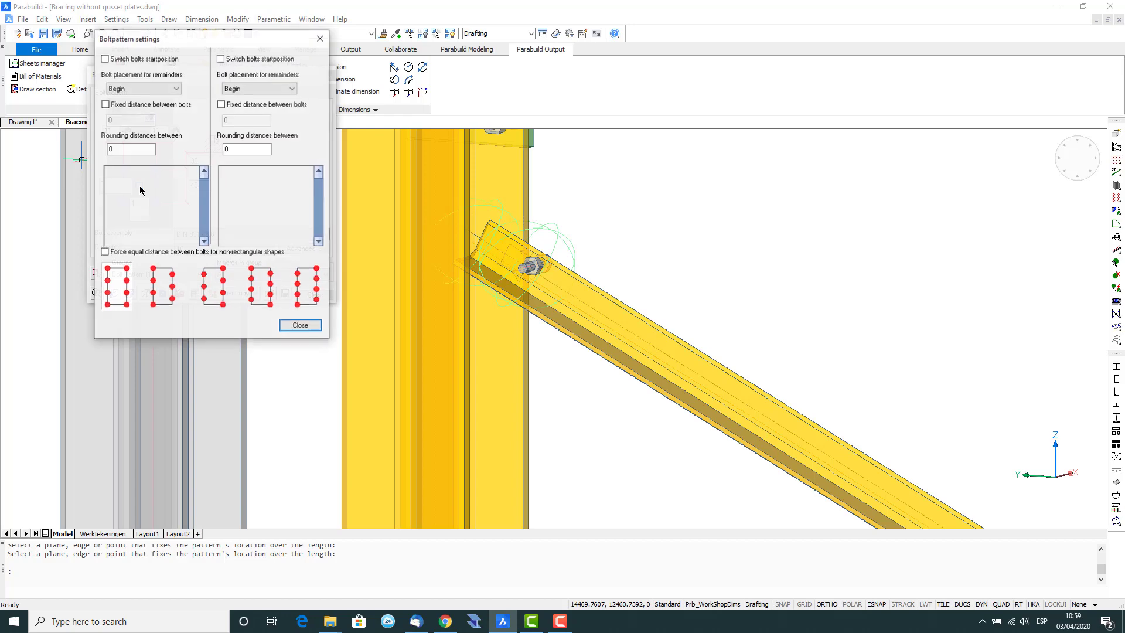
left_click(106, 59)
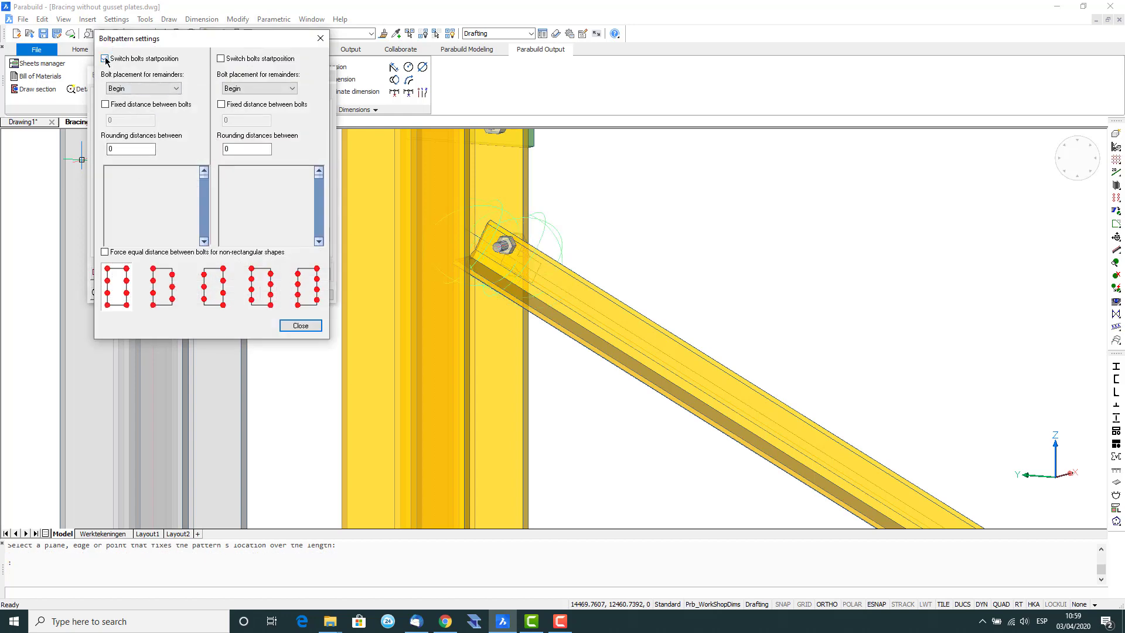
left_click(302, 325)
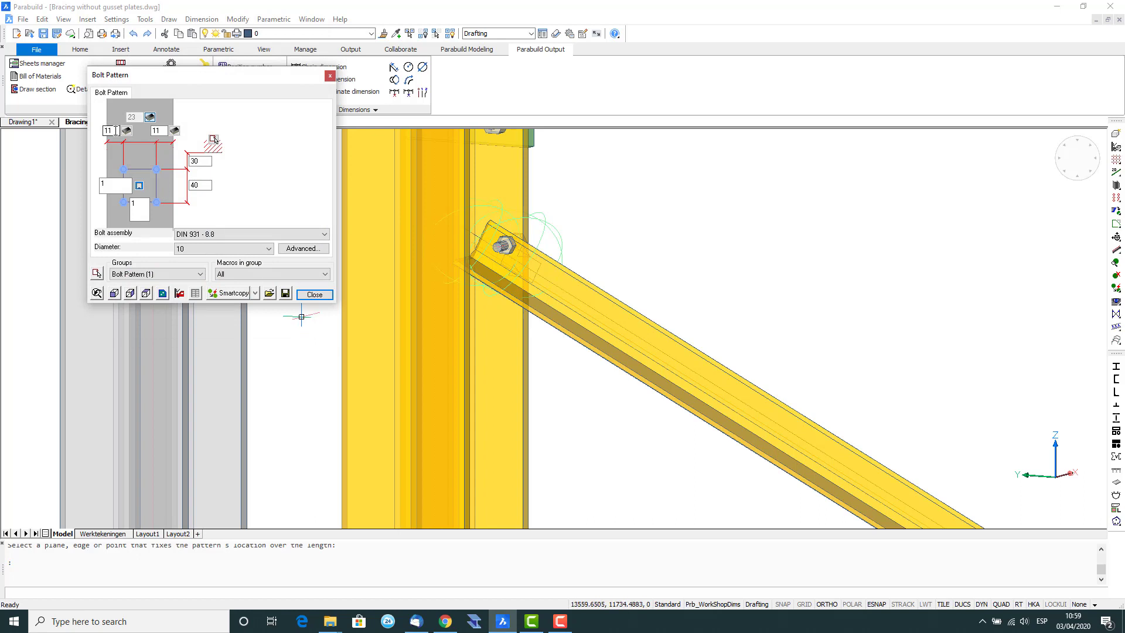
left_click_drag(114, 131, 97, 134)
type("20")
left_click(142, 209)
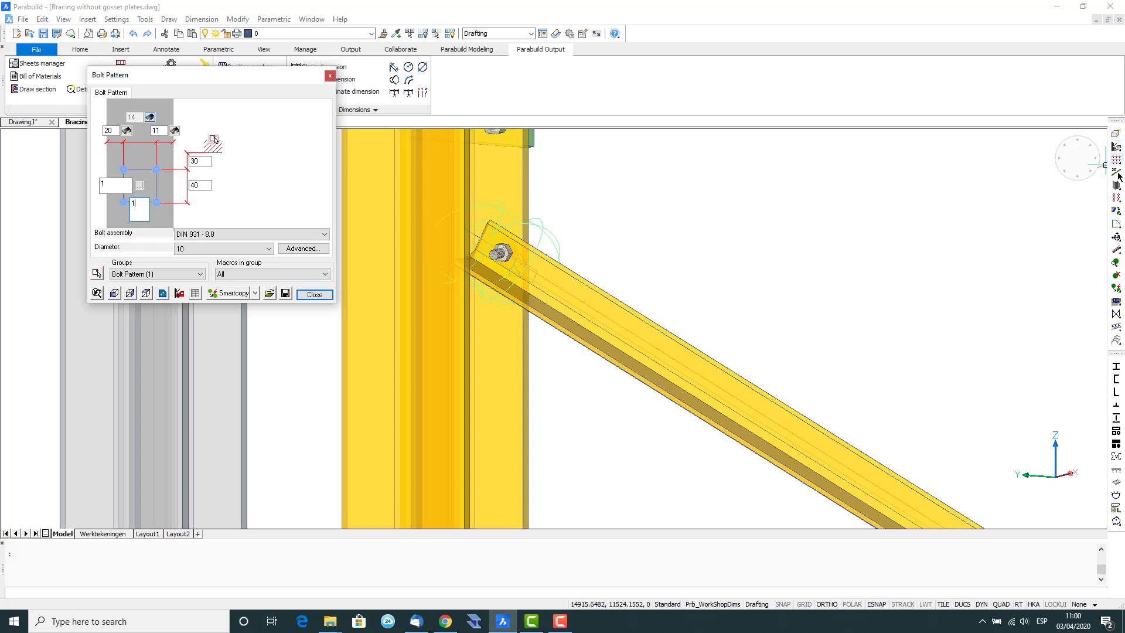
left_click(1116, 200)
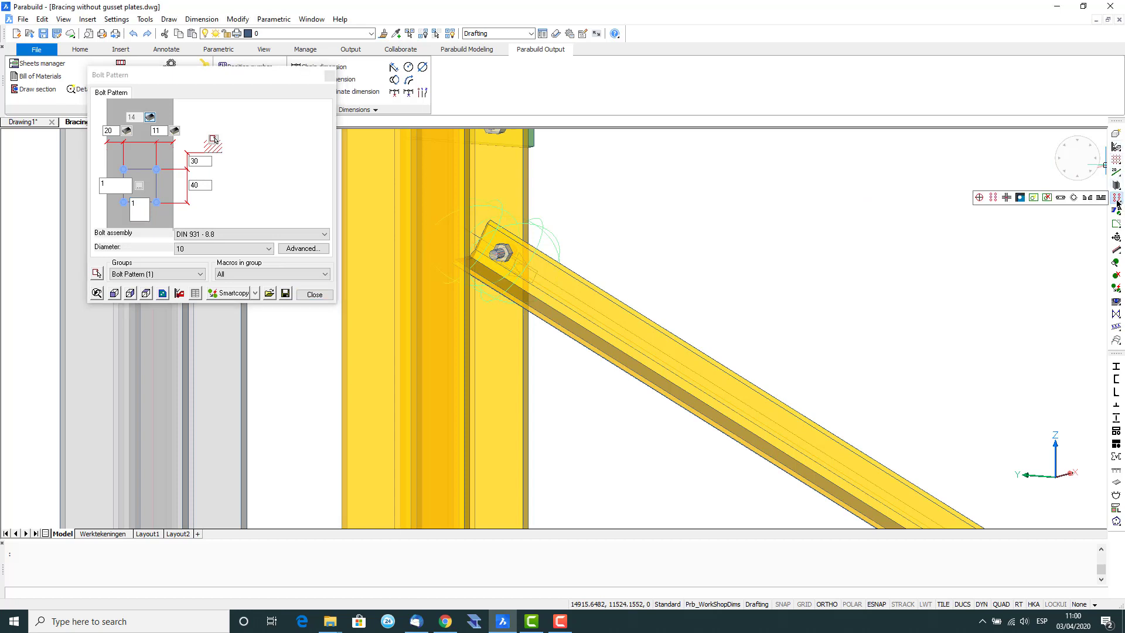
left_click(1035, 202)
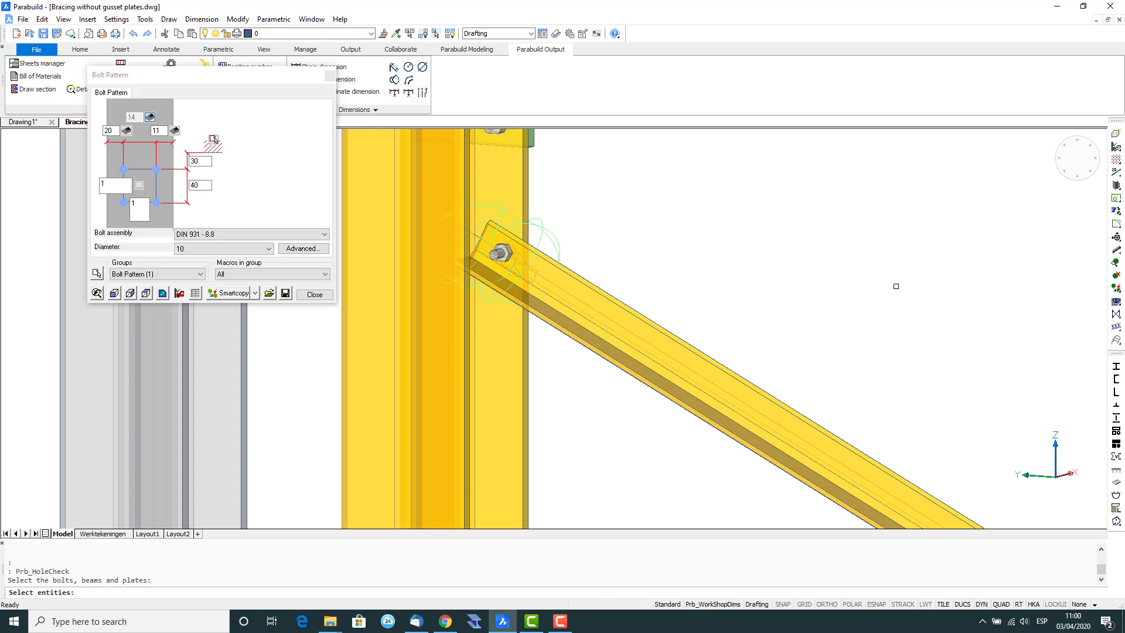
left_click(303, 298)
key("Escape")
key("Escape")
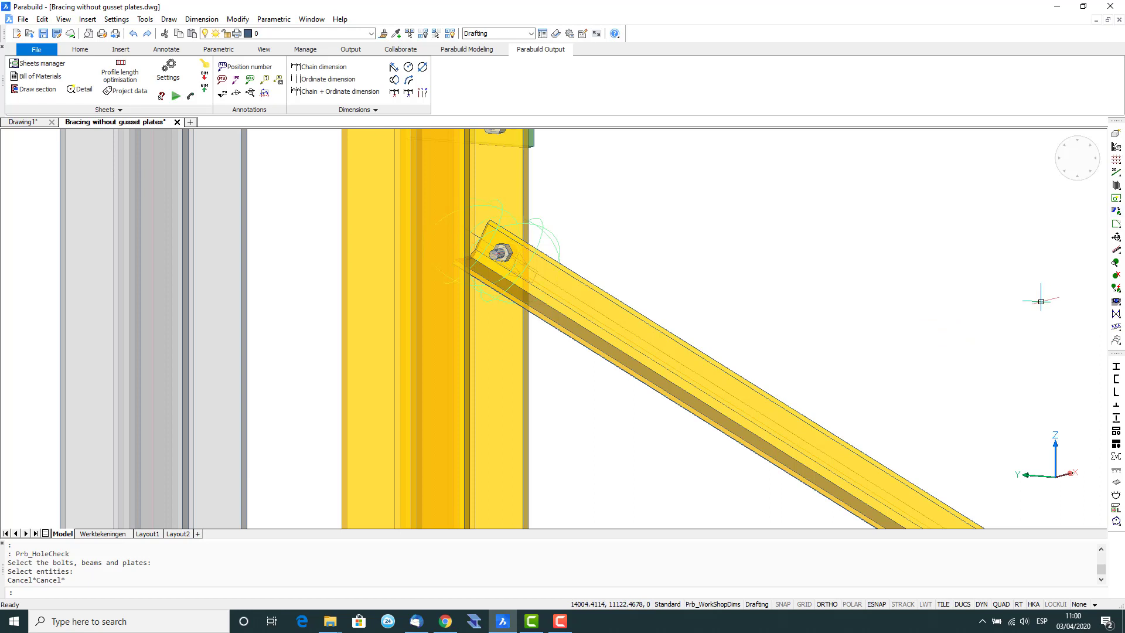
Merge the end cut macro into the bolt pattern macro, preserving the bolt pattern macro, and close the merged macro's settings
left_click(1117, 288)
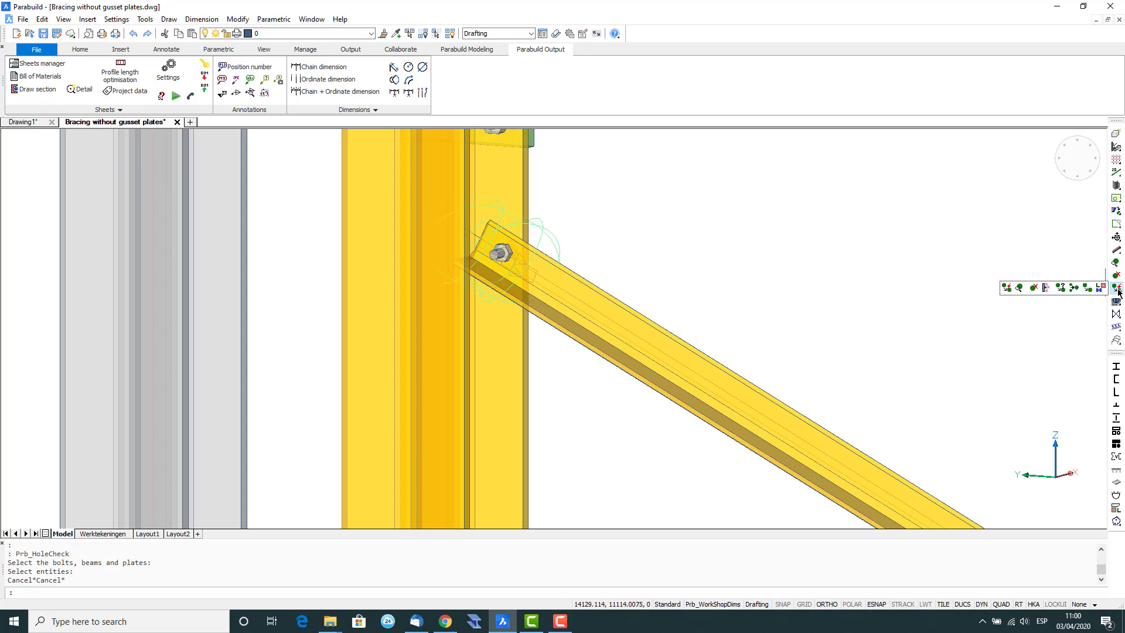
left_click(1076, 289)
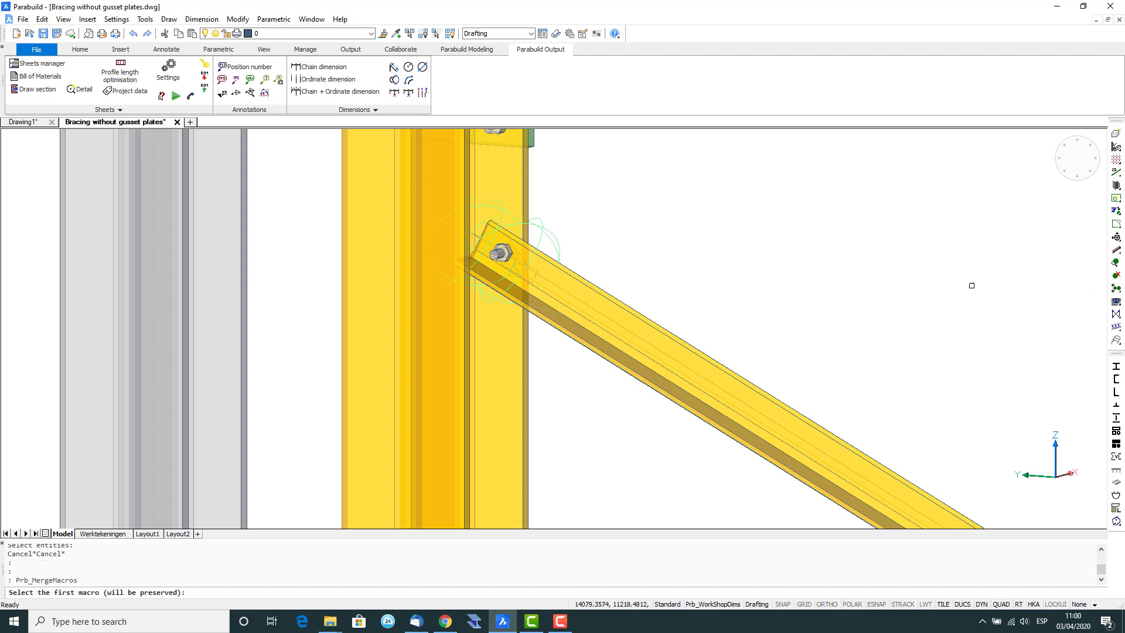
left_click(545, 233)
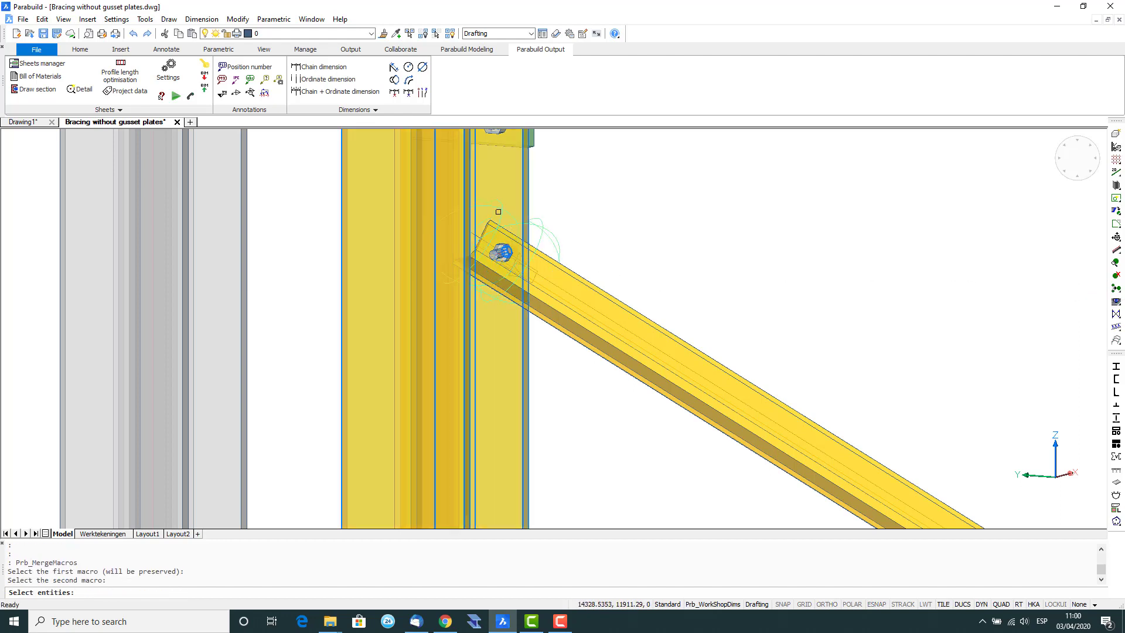
left_click(500, 222)
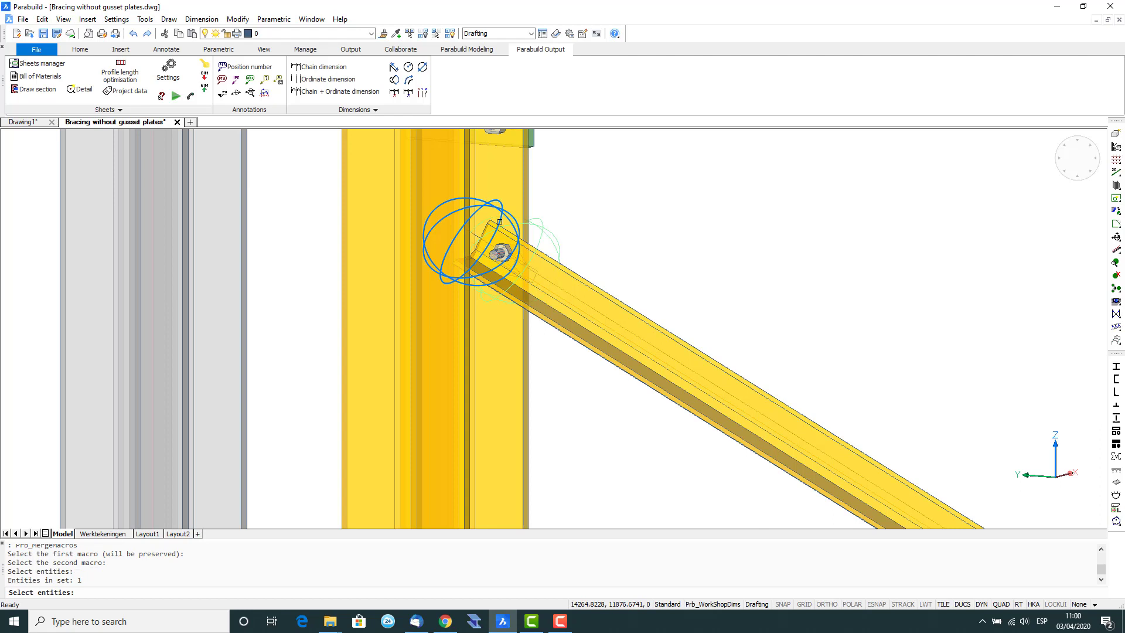
key("Return")
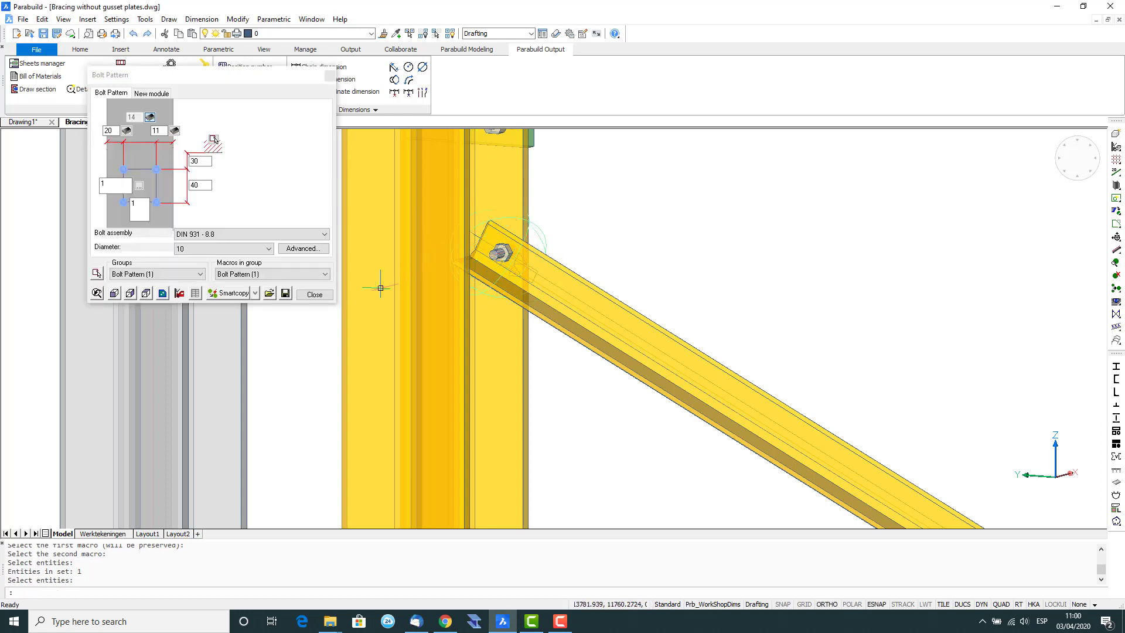
left_click(315, 294)
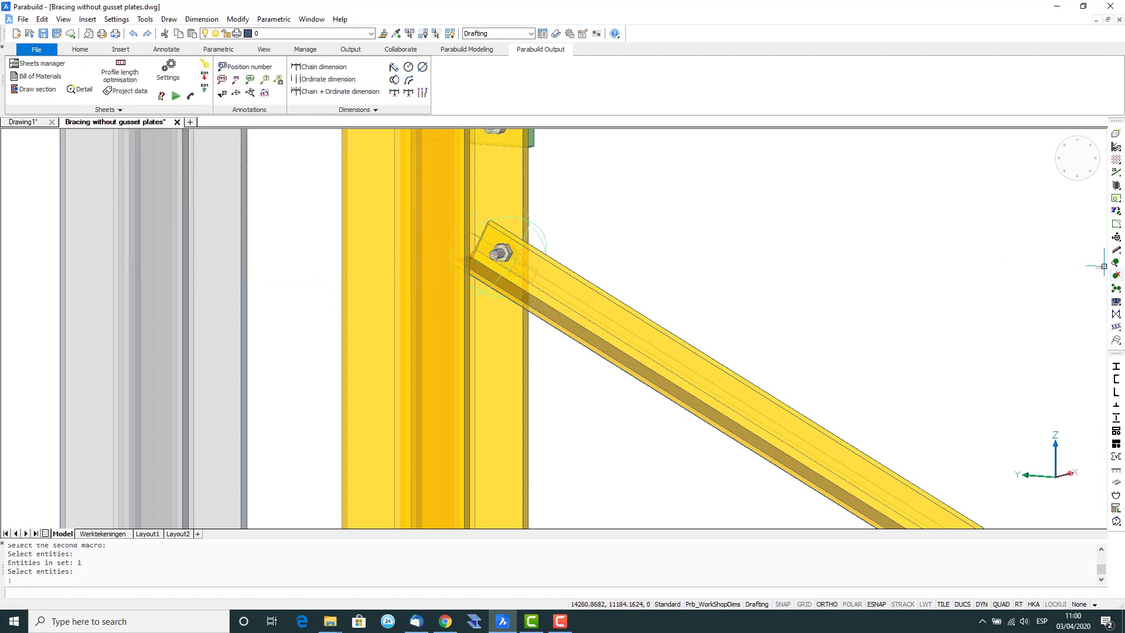
Define auto-apply settings for the merged macro with the column and brace as base profiles, same orientation required, mirrored situations allowed but avoided
scroll(799, 304, "up", 3)
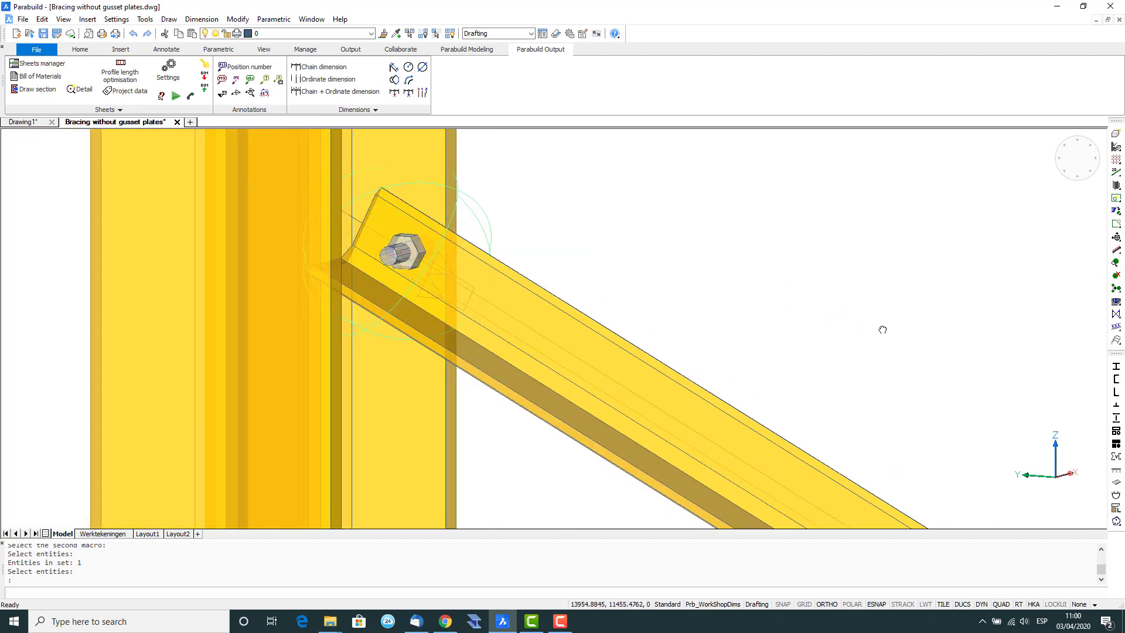
left_click(1116, 287)
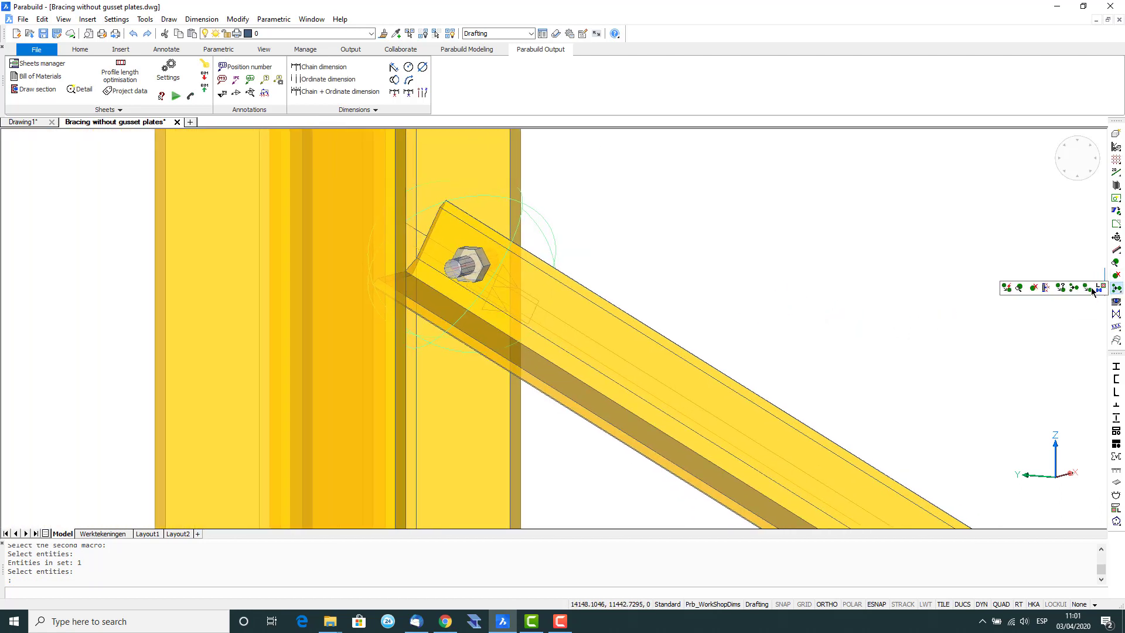
left_click(1063, 289)
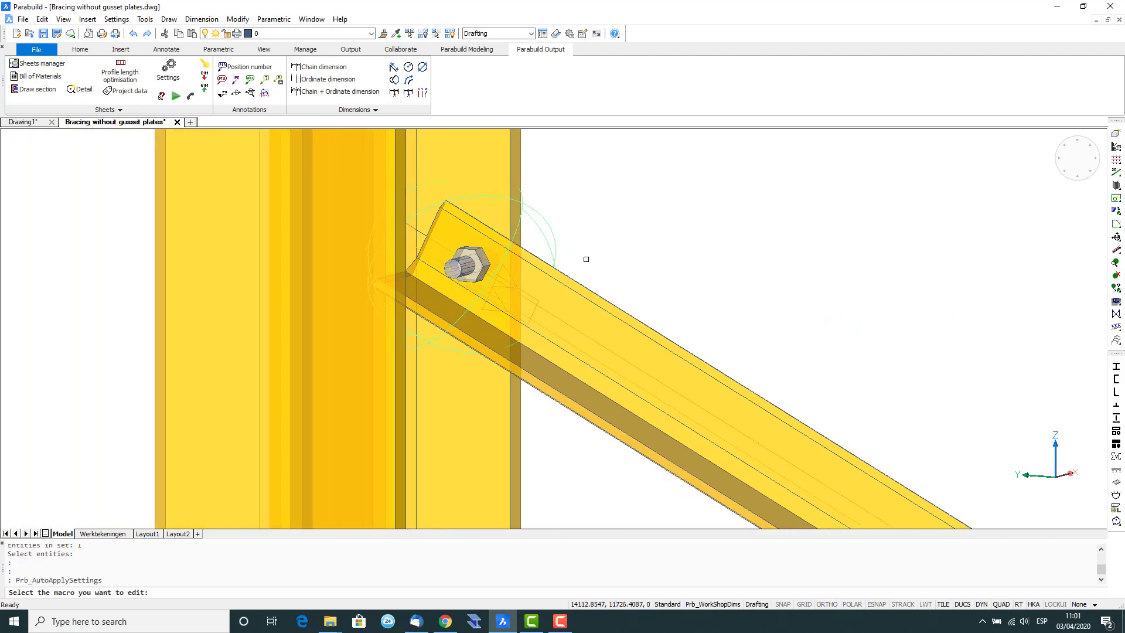
left_click(552, 253)
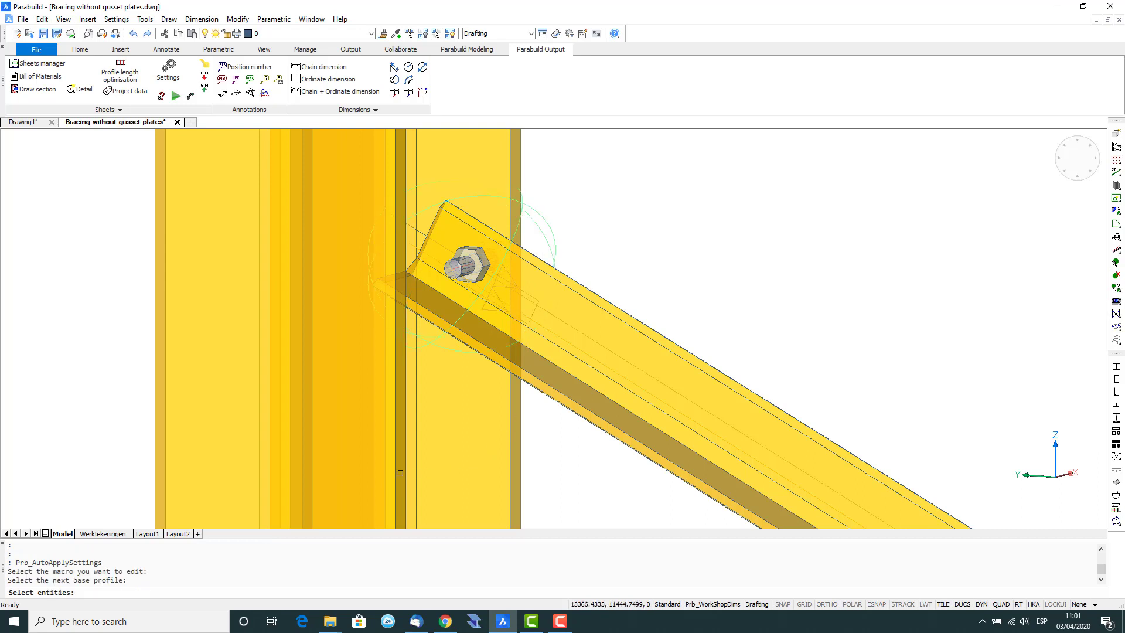
left_click(403, 475)
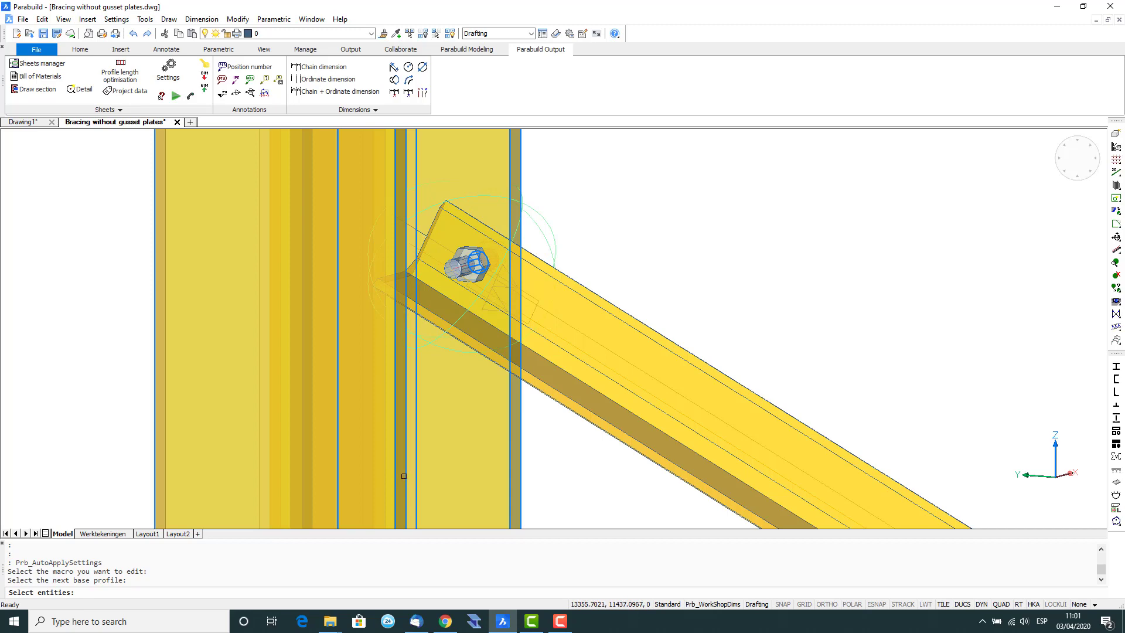
key("Return")
left_click(573, 407)
key("Return")
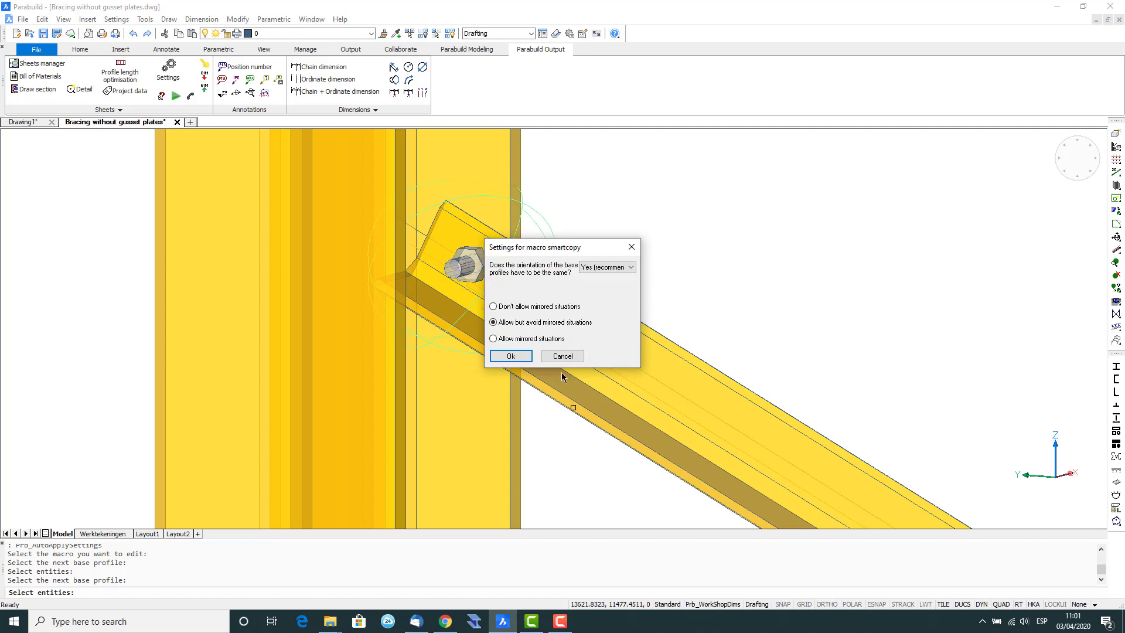
left_click(511, 357)
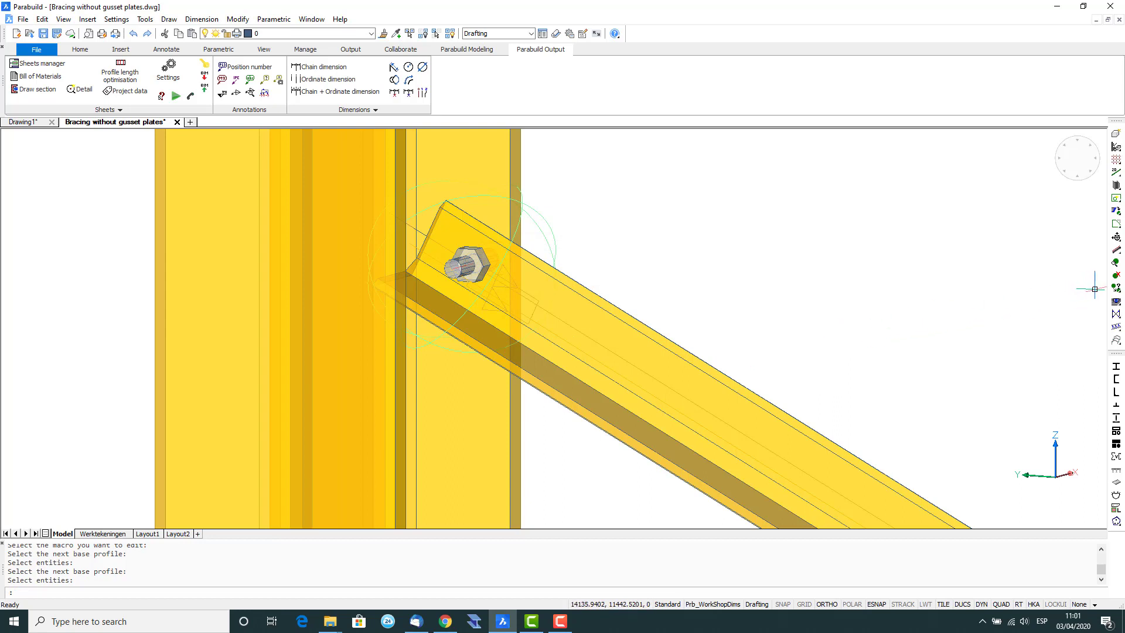
Auto-apply the merged connection macro to the upper end of the other brace and the column it meets
left_click(1117, 289)
left_click(1007, 288)
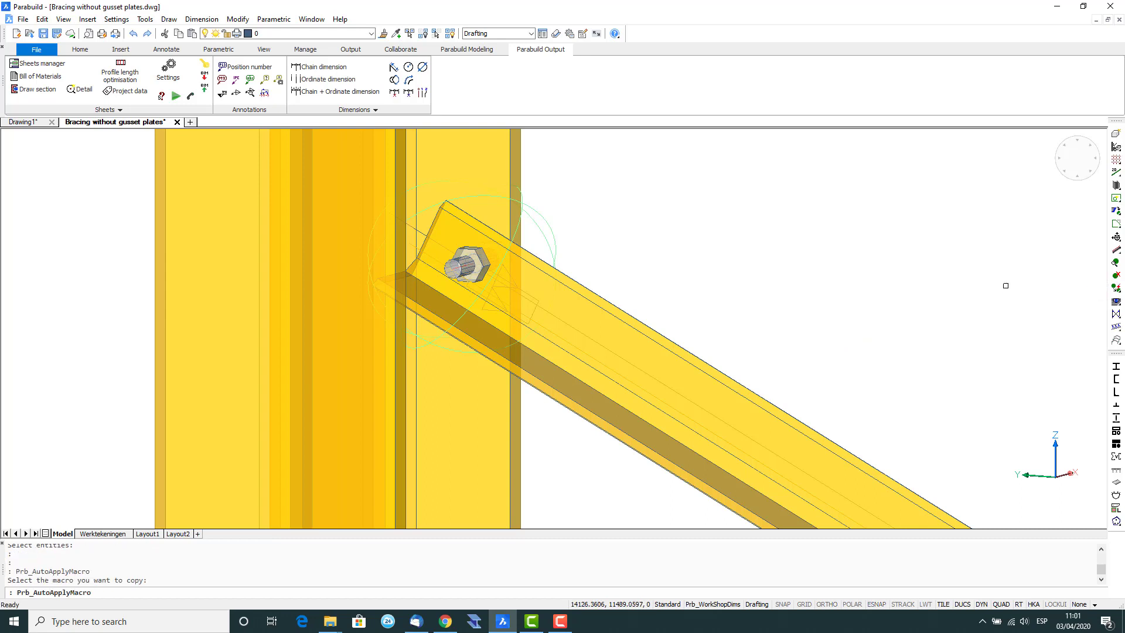
left_click(548, 245)
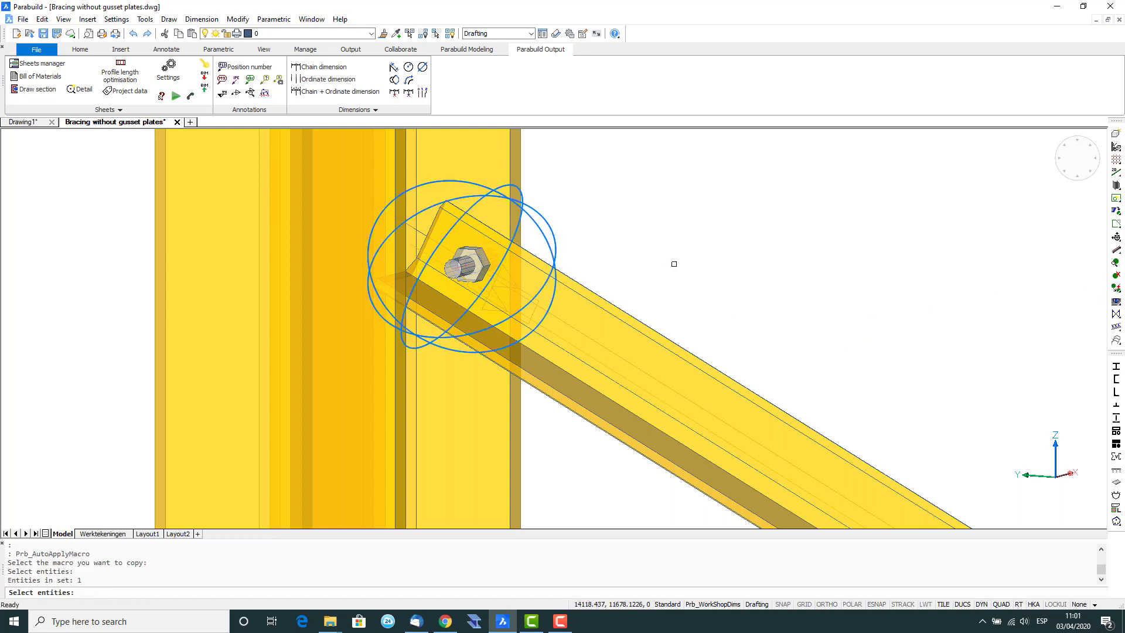
key("Return")
scroll(738, 269, "down", 3)
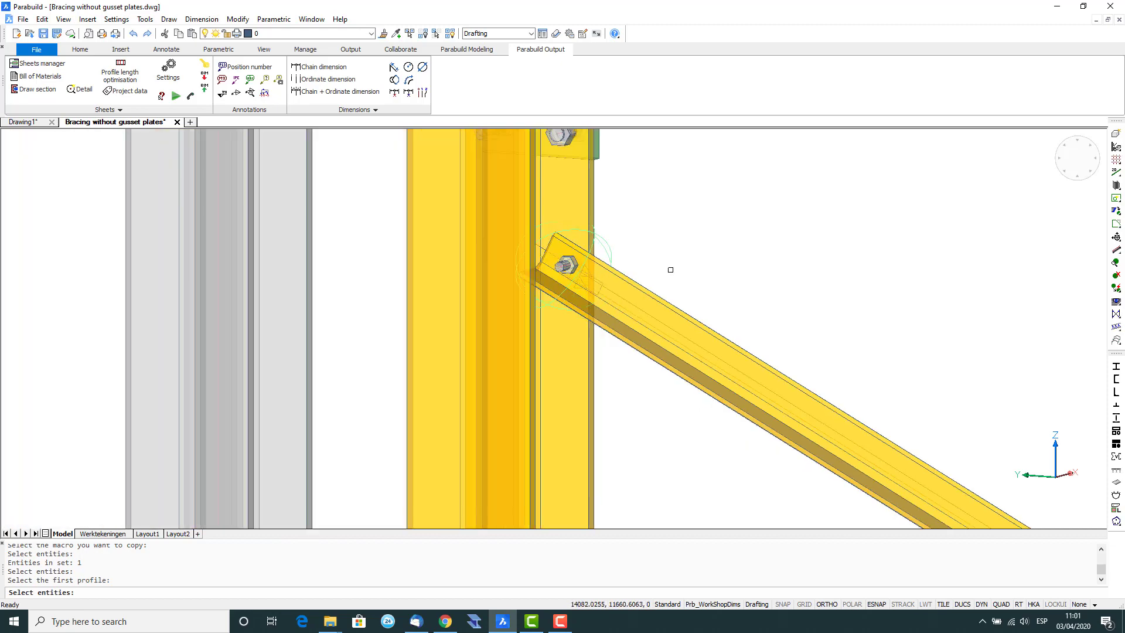
scroll(756, 273, "down", 5)
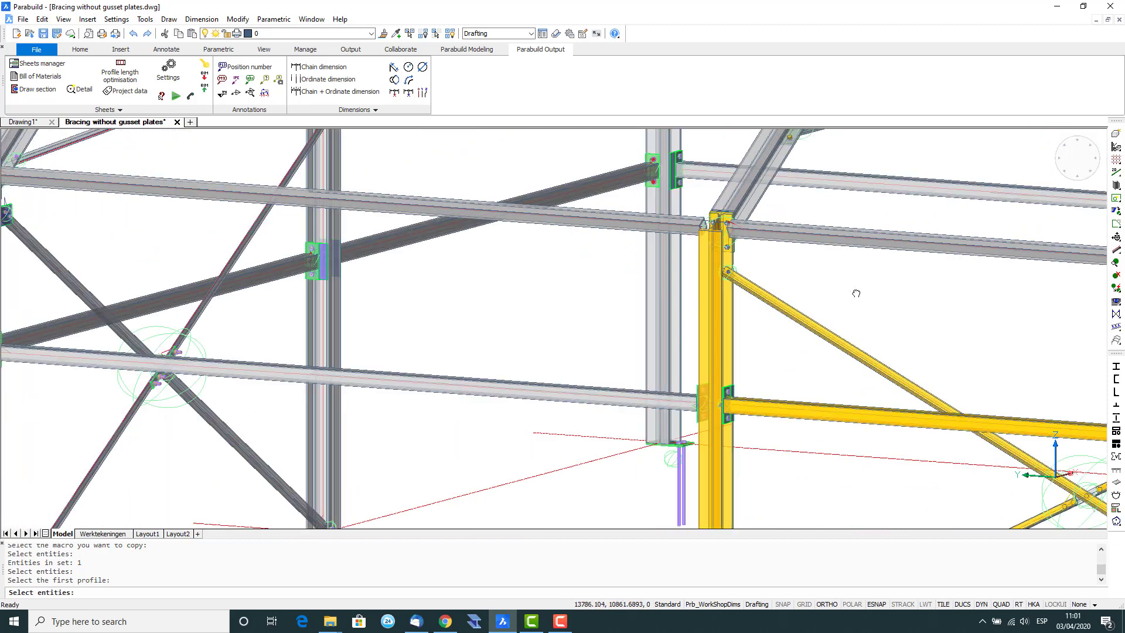
middle_click_drag(856, 293, 243, 237)
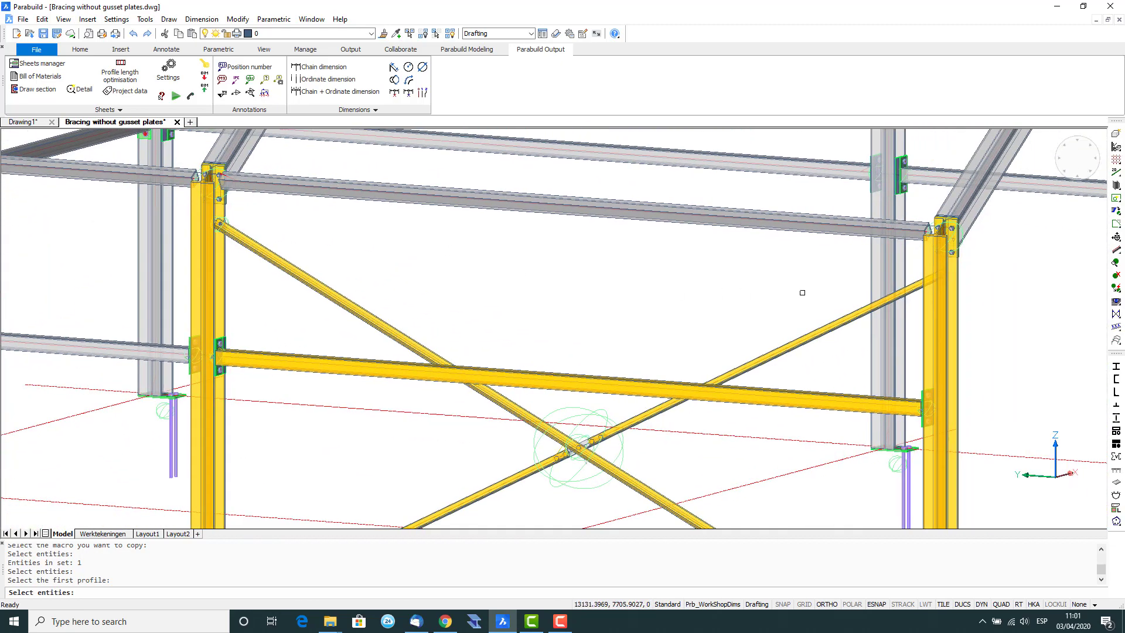
middle_click_drag(813, 301, 938, 302, "shift")
scroll(915, 247, "up", 3)
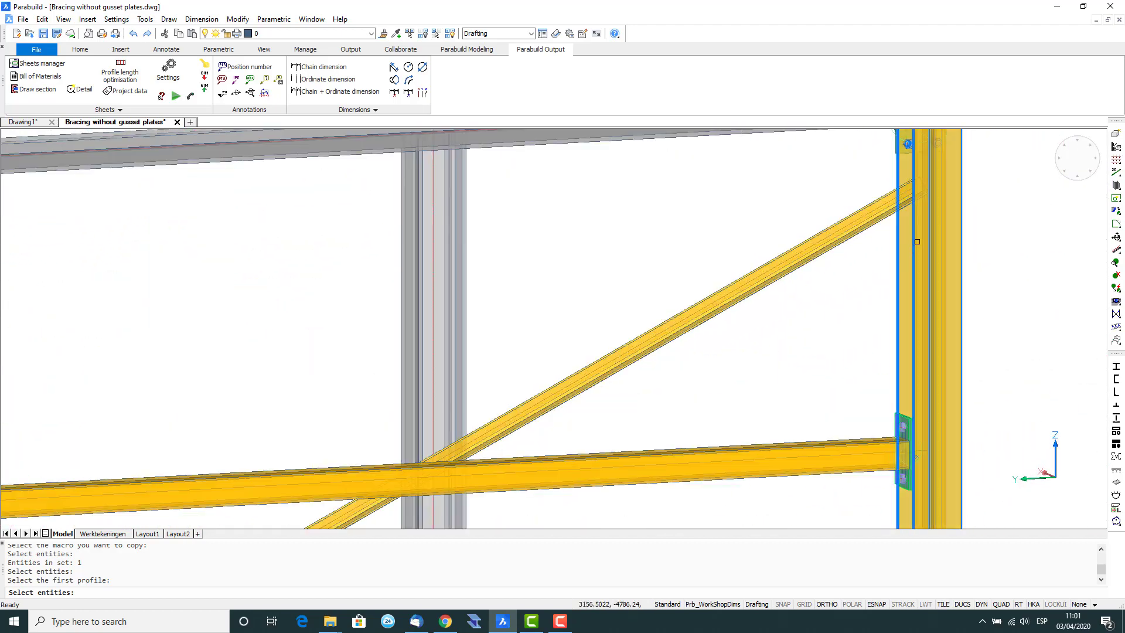
left_click(915, 237)
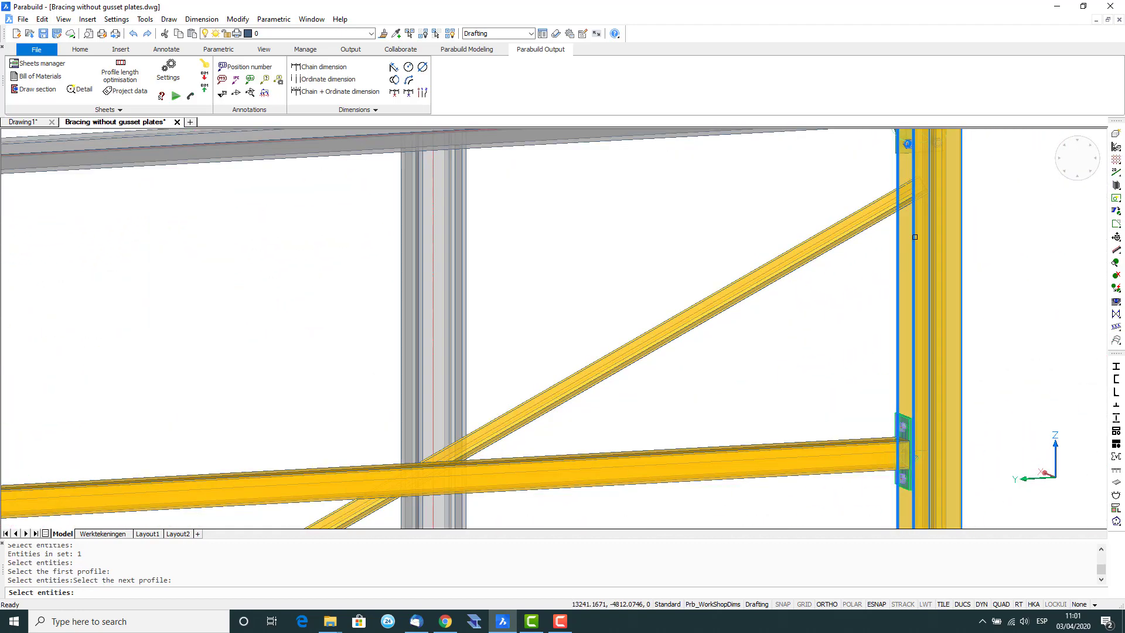
left_click(874, 201)
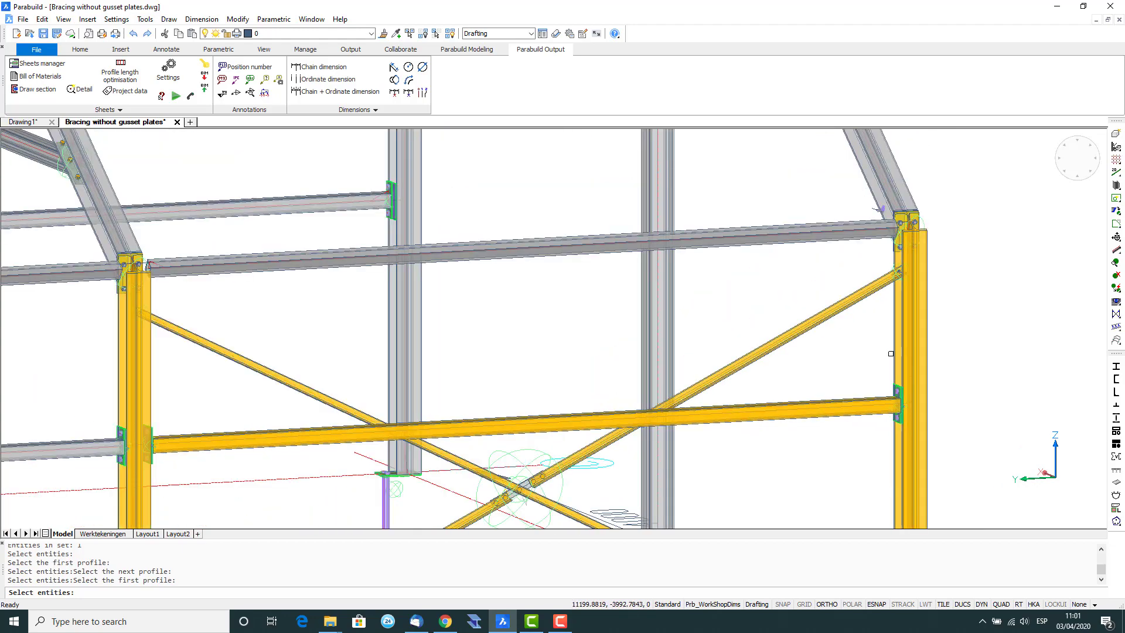
Apply the merged connection macro to the base of that same column and the lower end of the continuous brace
scroll(876, 381, "down", 3)
scroll(853, 485, "down", 3)
middle_click_drag(840, 471, 810, 319)
scroll(830, 388, "up", 4)
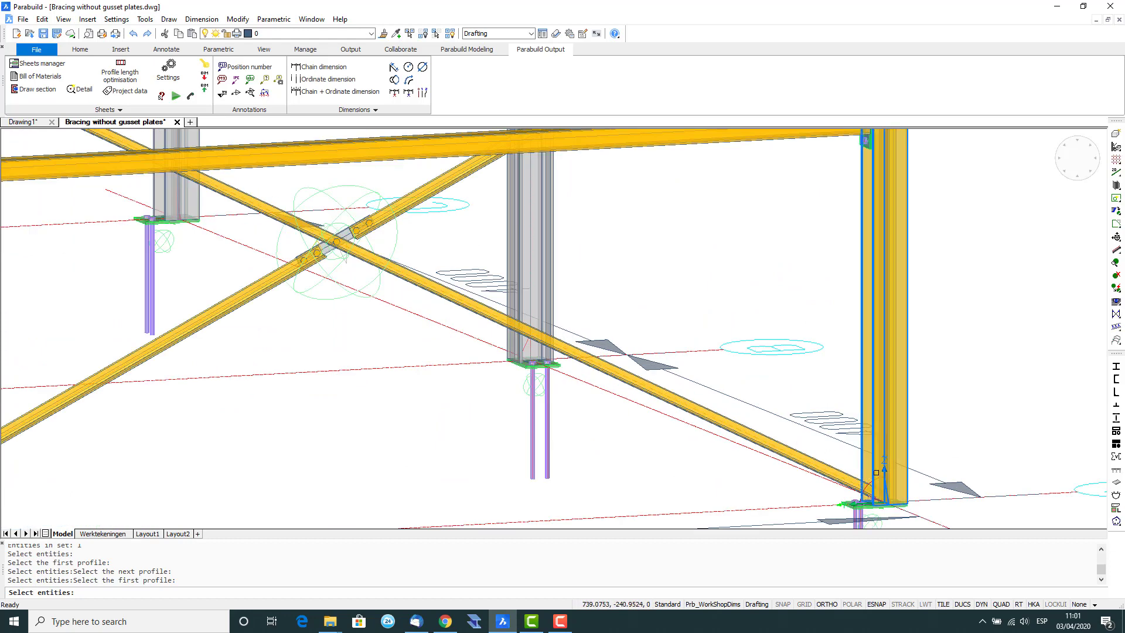
left_click(849, 477)
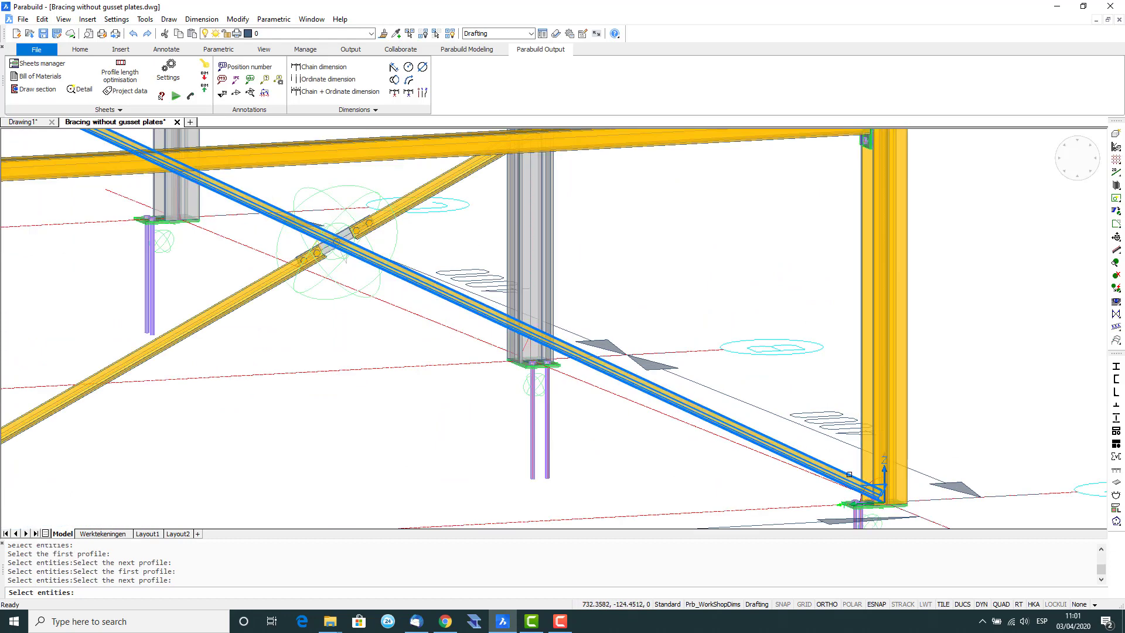
key("Return")
Apply the merged connection macro to the base of the opposite column and the lower end of the split brace
middle_click_drag(509, 470, 653, 469)
middle_click_drag(533, 465, 524, 430)
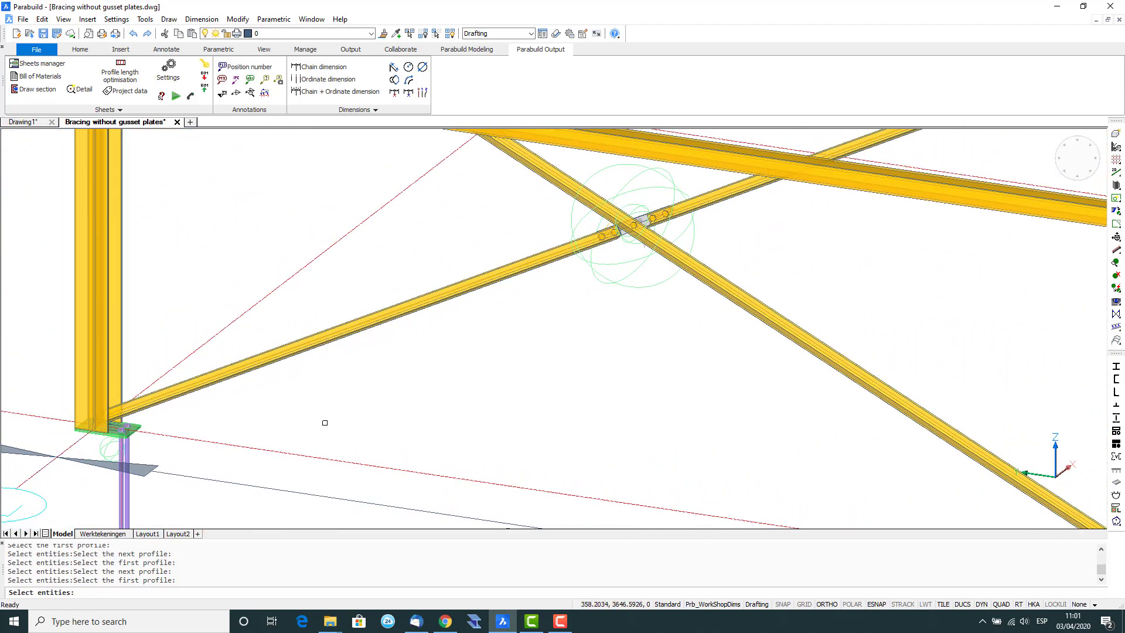
left_click(120, 385)
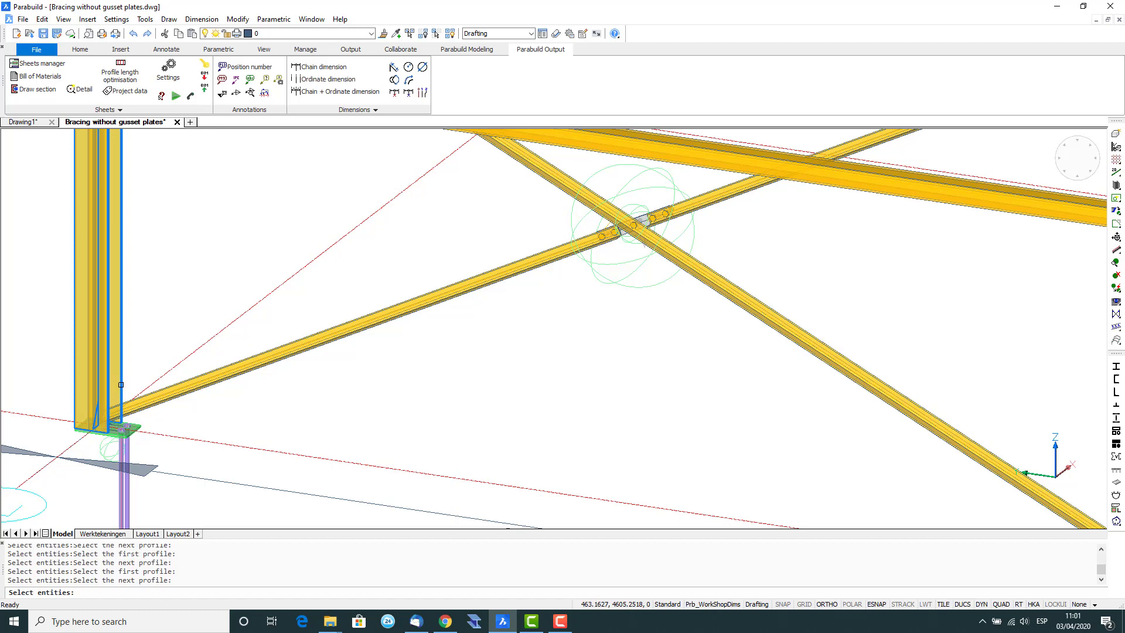
left_click(136, 398)
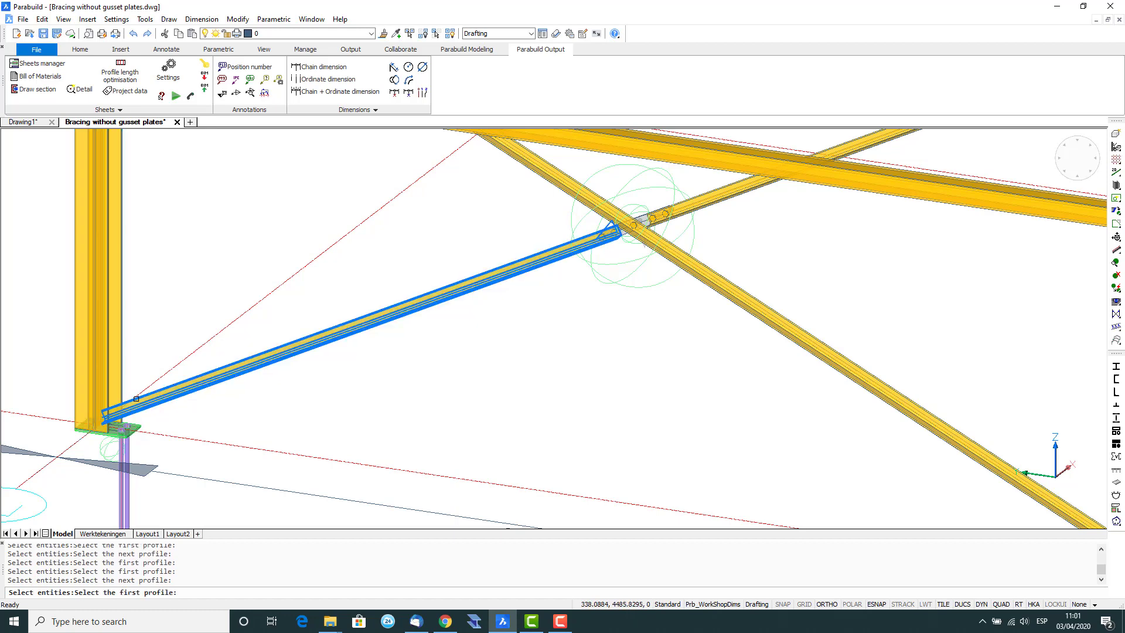
scroll(724, 394, "down", 2)
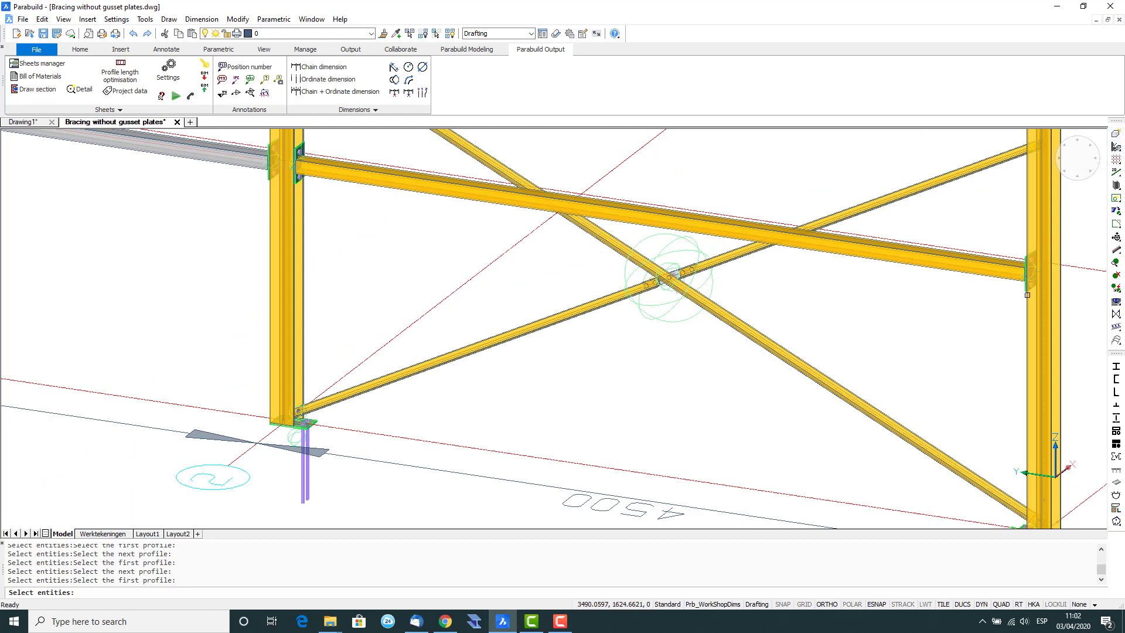
Run a full clash check on the model and inspect the finished bracing bay in the whole structure
left_click(1118, 150)
scroll(889, 333, "down", 3)
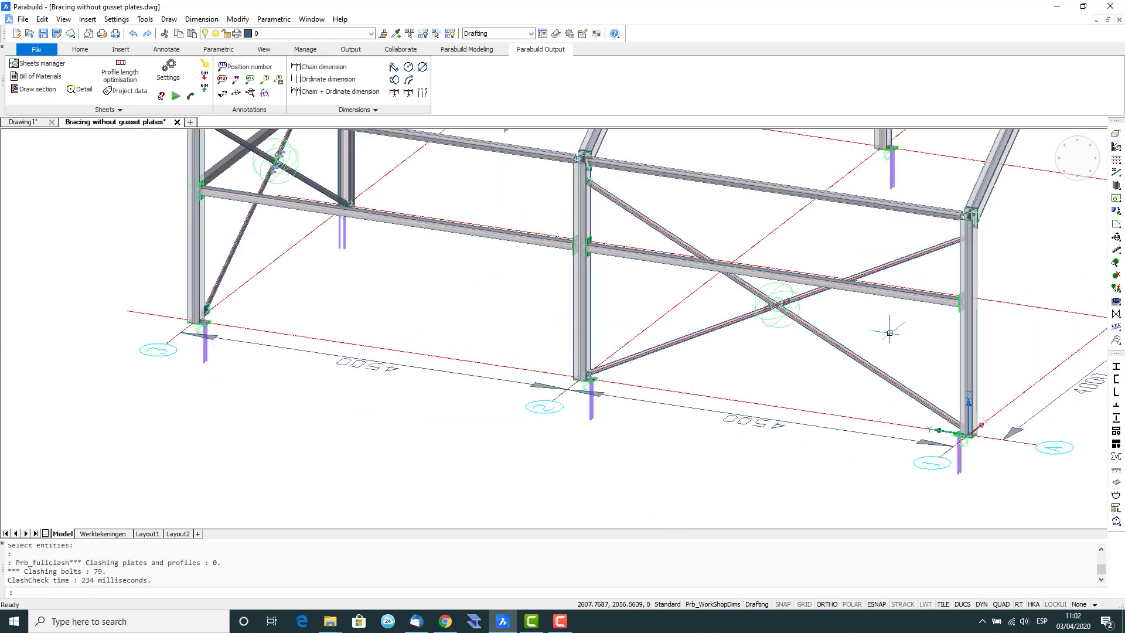
middle_click_drag(890, 333, 613, 383)
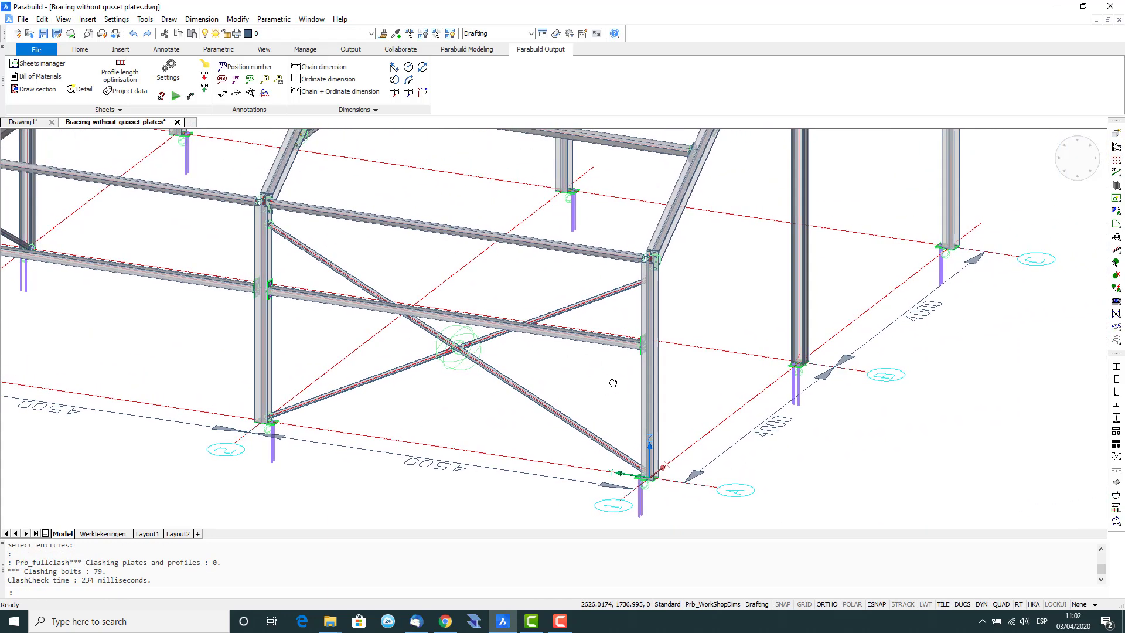
scroll(725, 369, "down", 2)
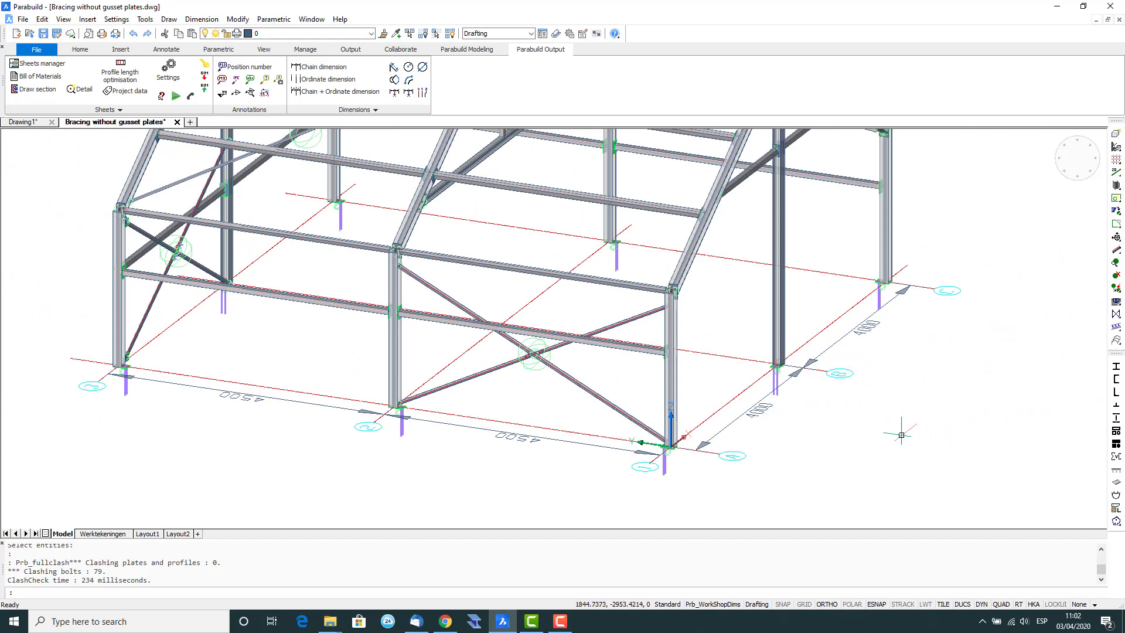
middle_click_drag(905, 419, 912, 456)
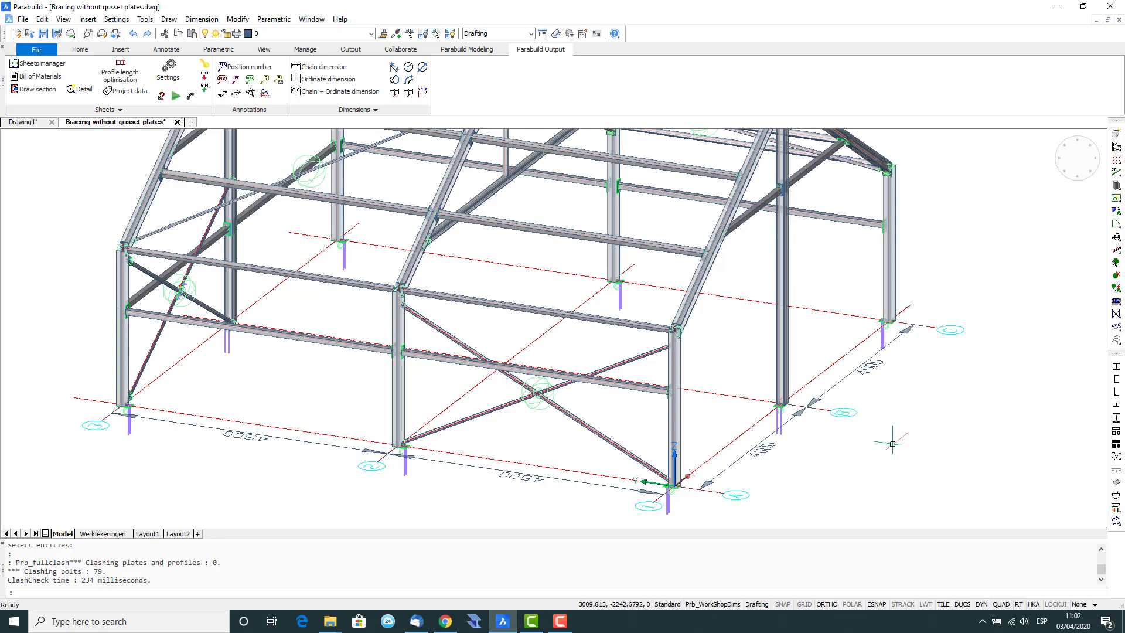
Try to auto-apply the cross bracing macro between the grid C columns, picking the axis 1 column and then the axis 2 column
left_click(1117, 287)
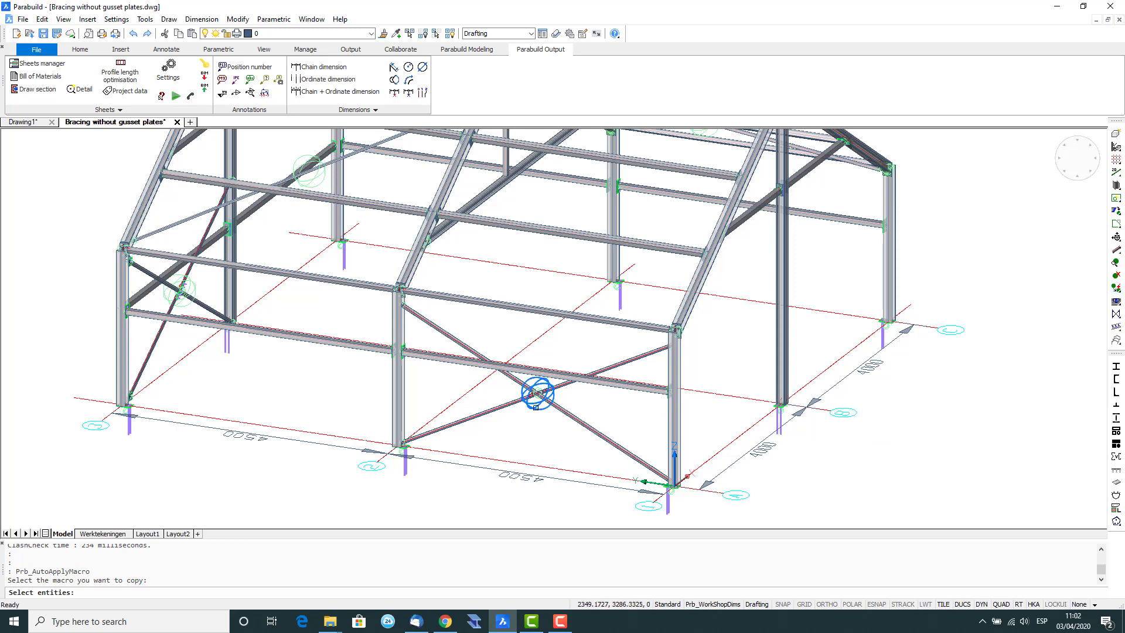
left_click(535, 407)
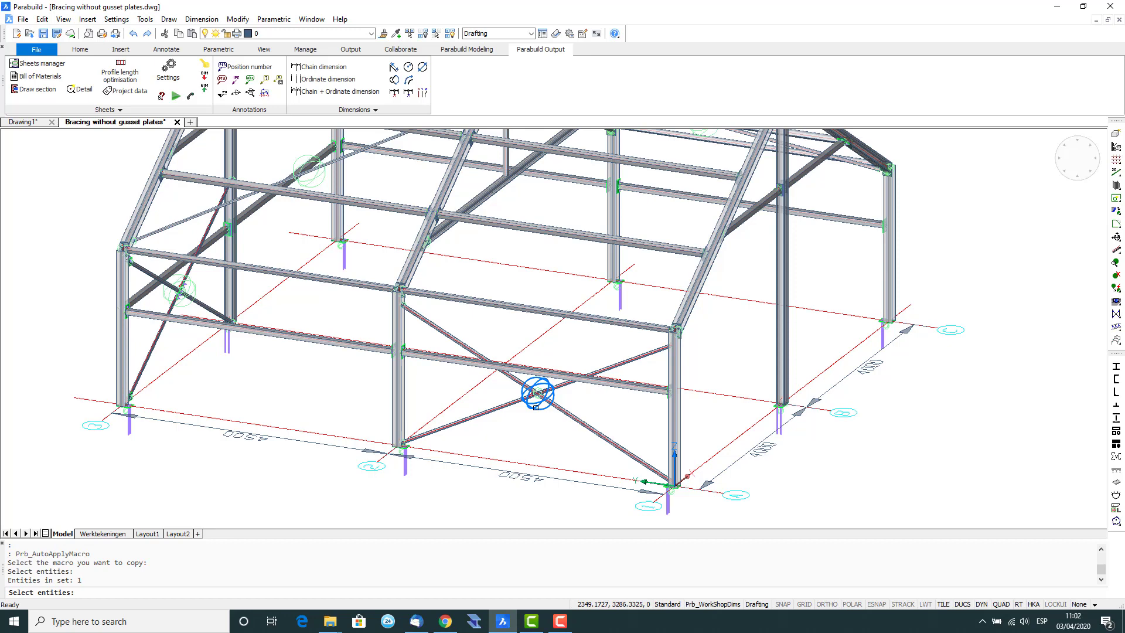
key("Return")
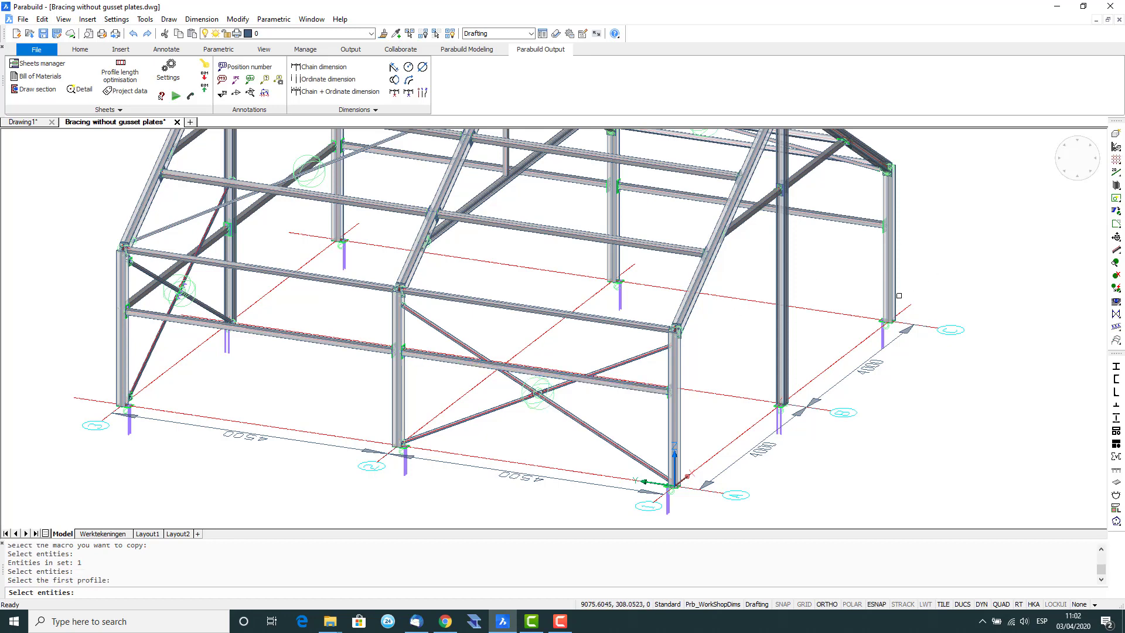
left_click(884, 300)
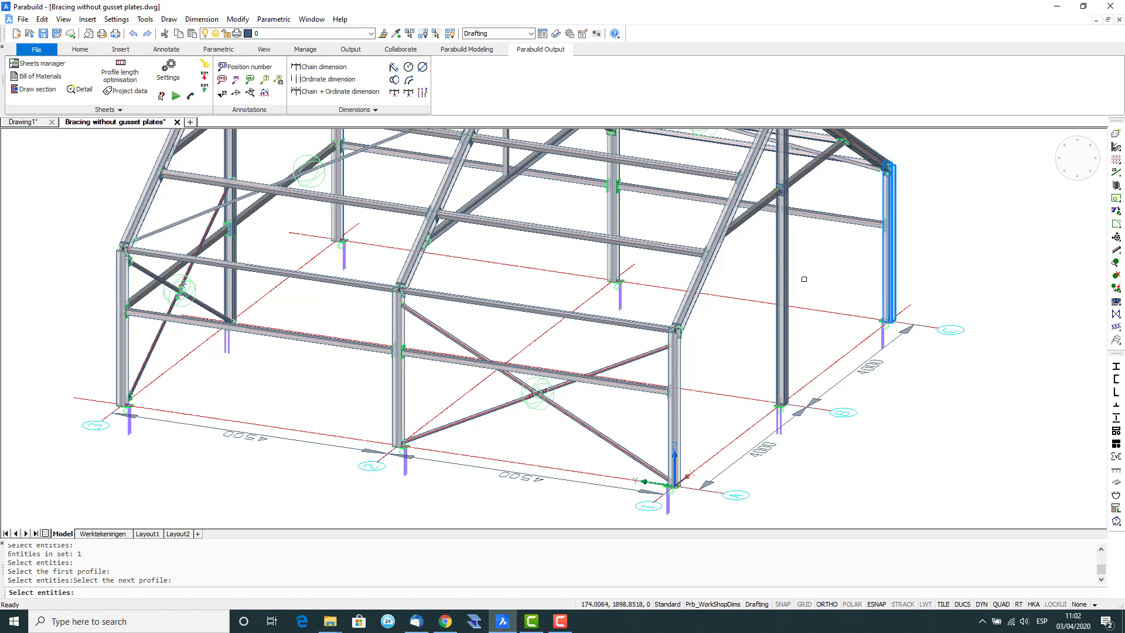
left_click(620, 261)
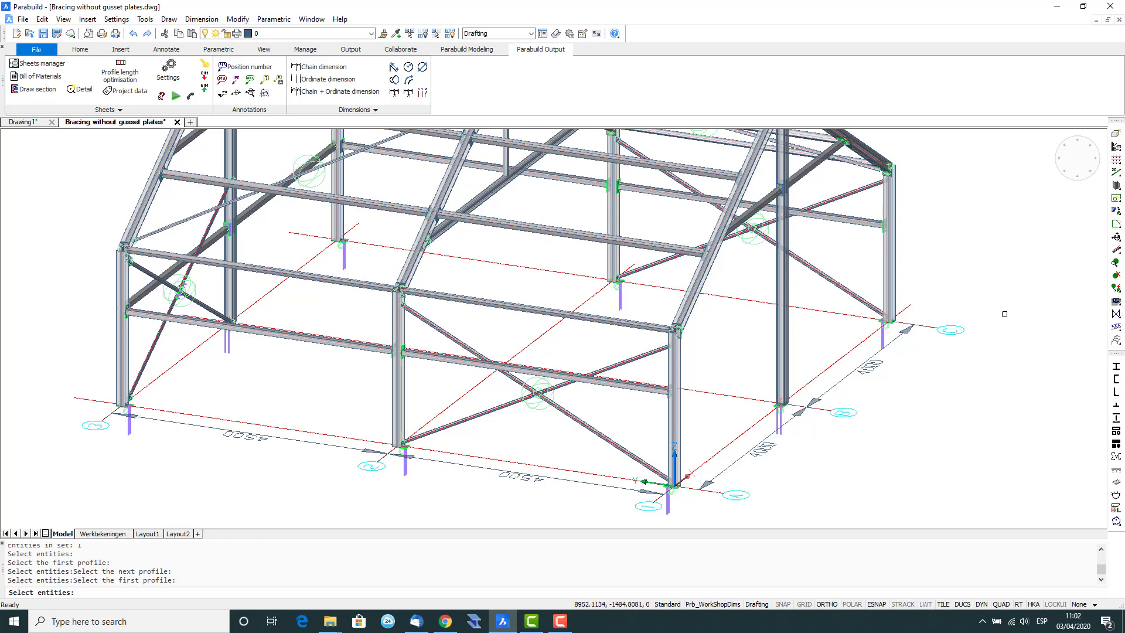
scroll(1037, 344, "up", 4)
key("Return")
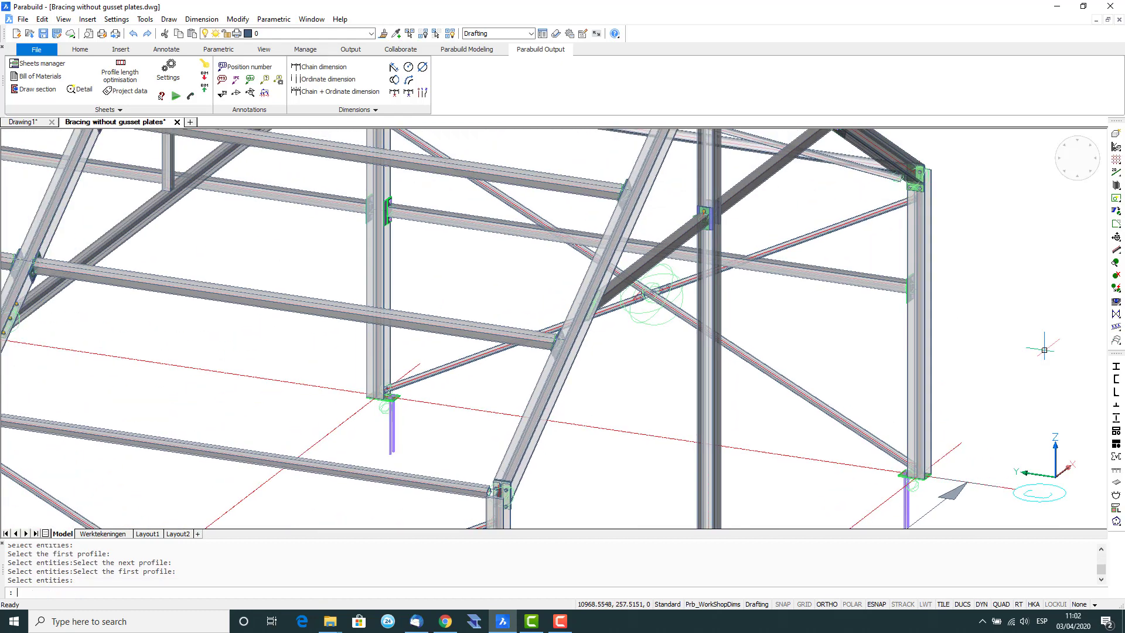
Run a full clash check and examine the copied cross bracing on grid C for clashing profiles
scroll(996, 387, "up", 2)
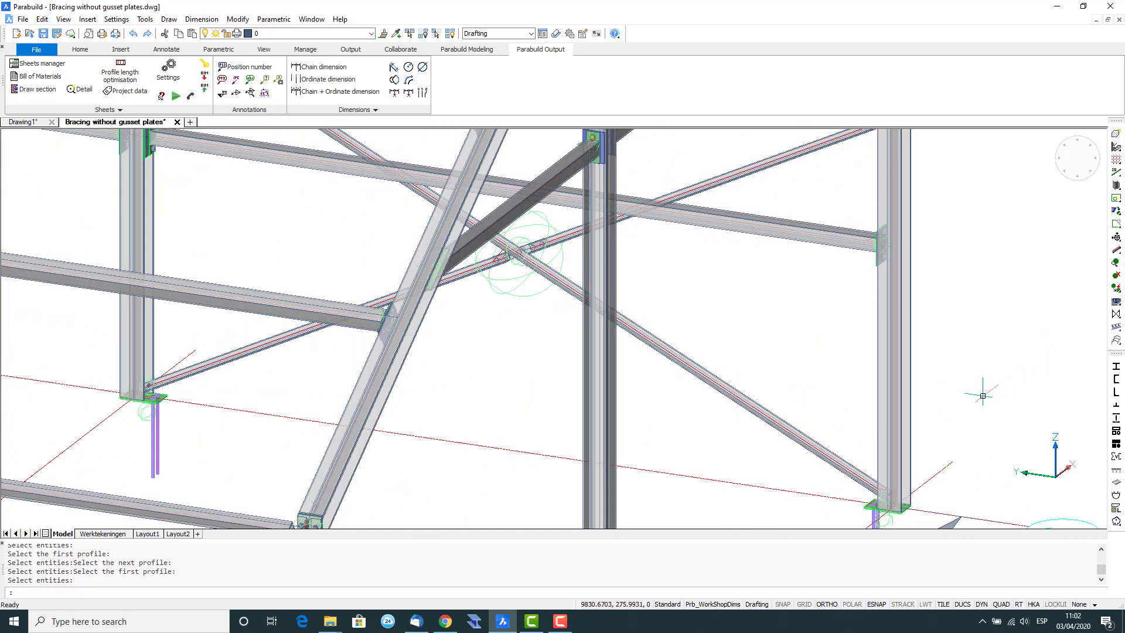
scroll(983, 395, "down", 3)
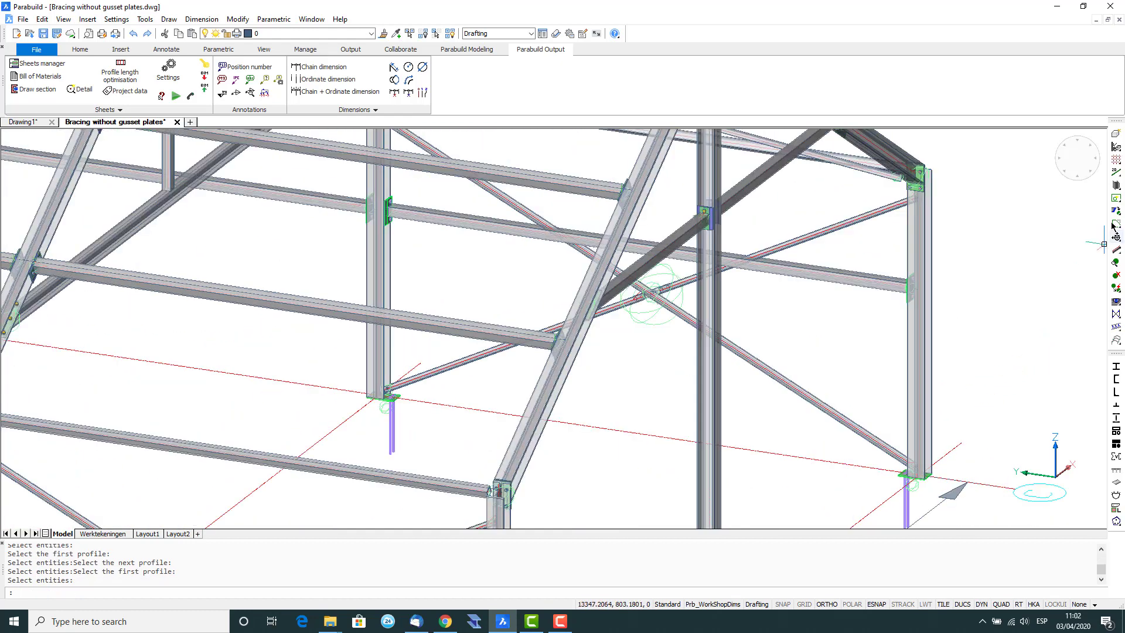
left_click(1116, 146)
scroll(1019, 369, "down", 2)
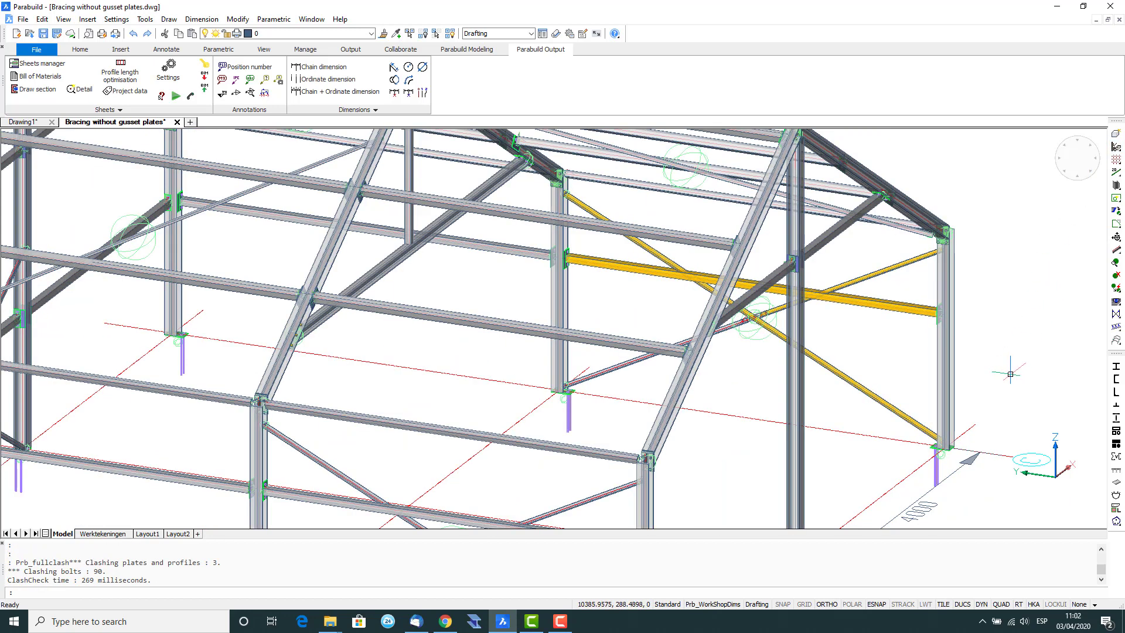
middle_click_drag(1033, 367, 974, 359)
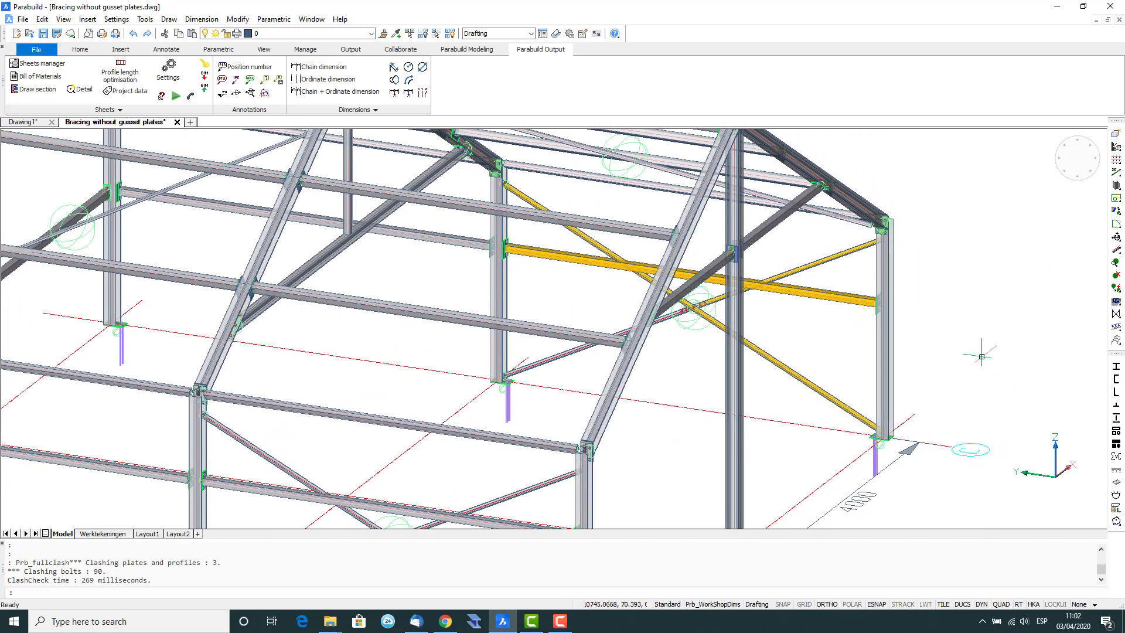
scroll(988, 347, "down", 3)
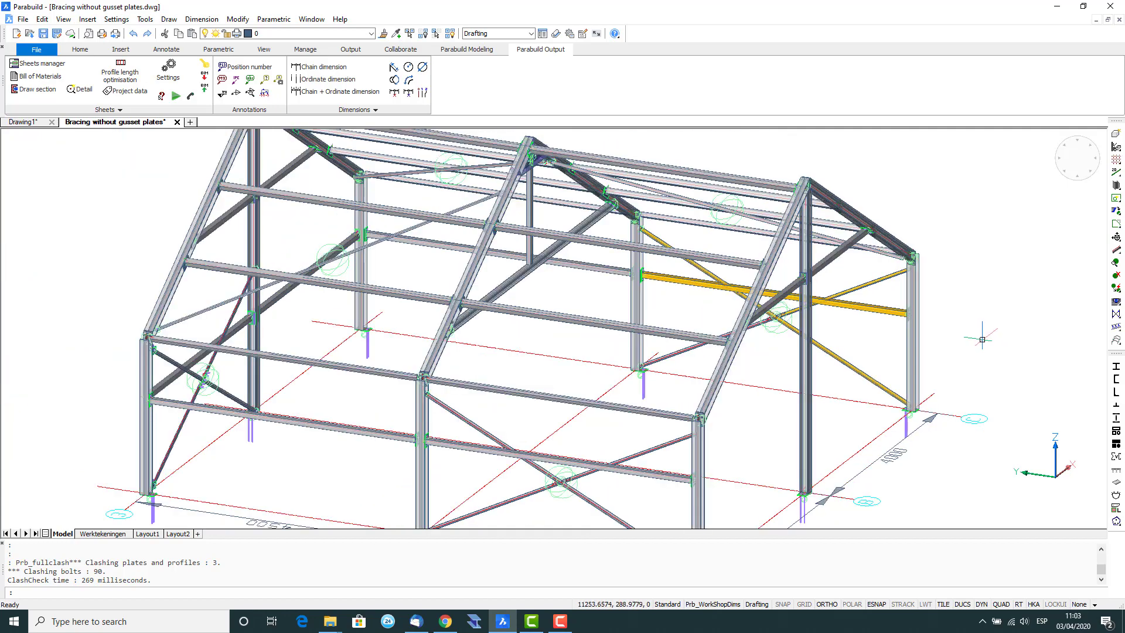
middle_click_drag(987, 329, 922, 306)
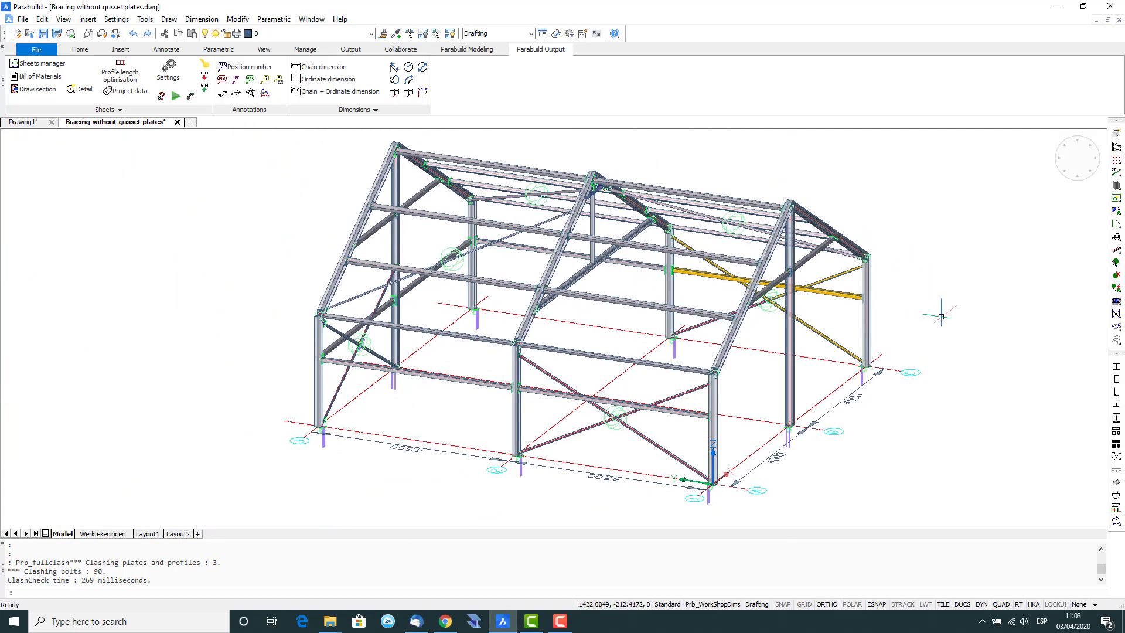
Undo the cross bracing copy between the grid C columns
left_click(133, 34)
left_click(133, 35)
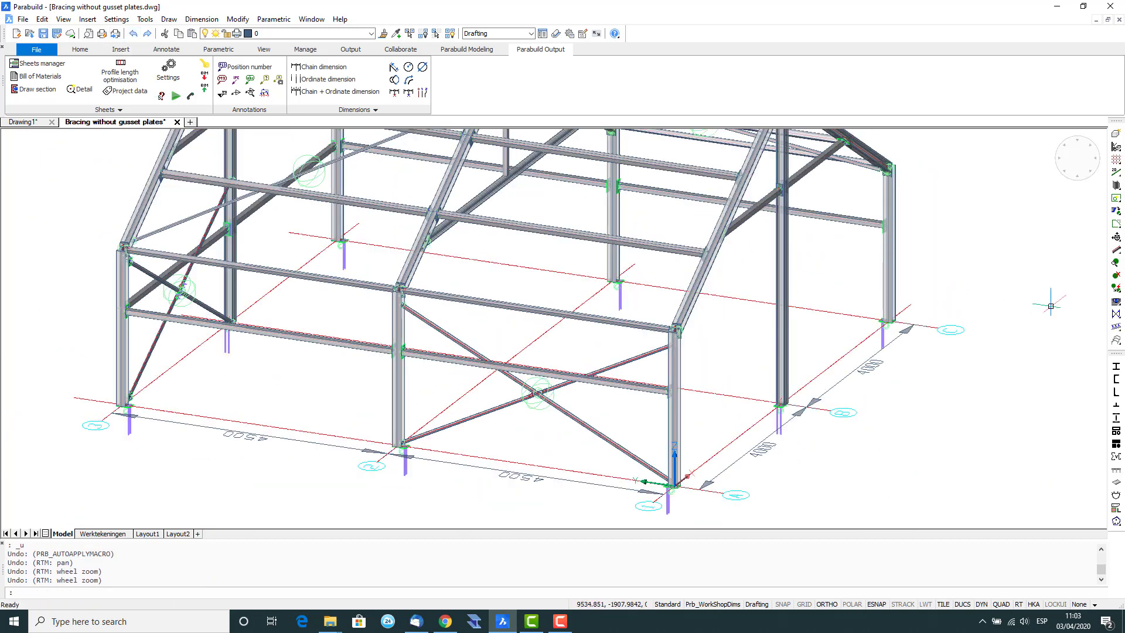
Auto-apply a selection of three bracing macros between the grid C columns, picking the axis 2 column and then the axis 1 column
left_click(1116, 290)
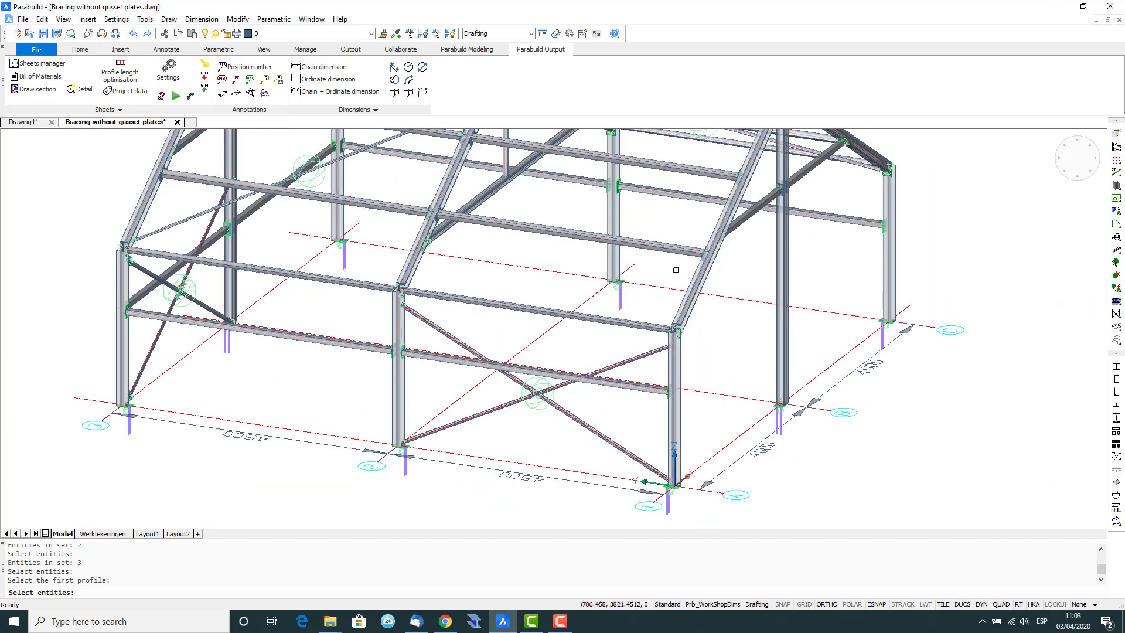
left_click(613, 246)
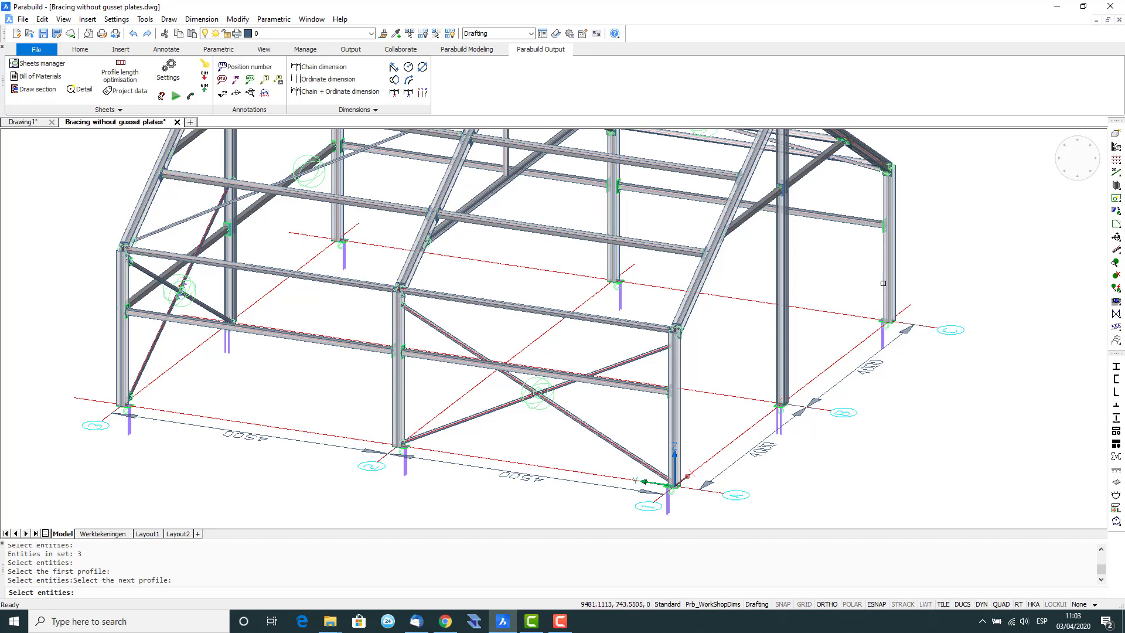
left_click(889, 283)
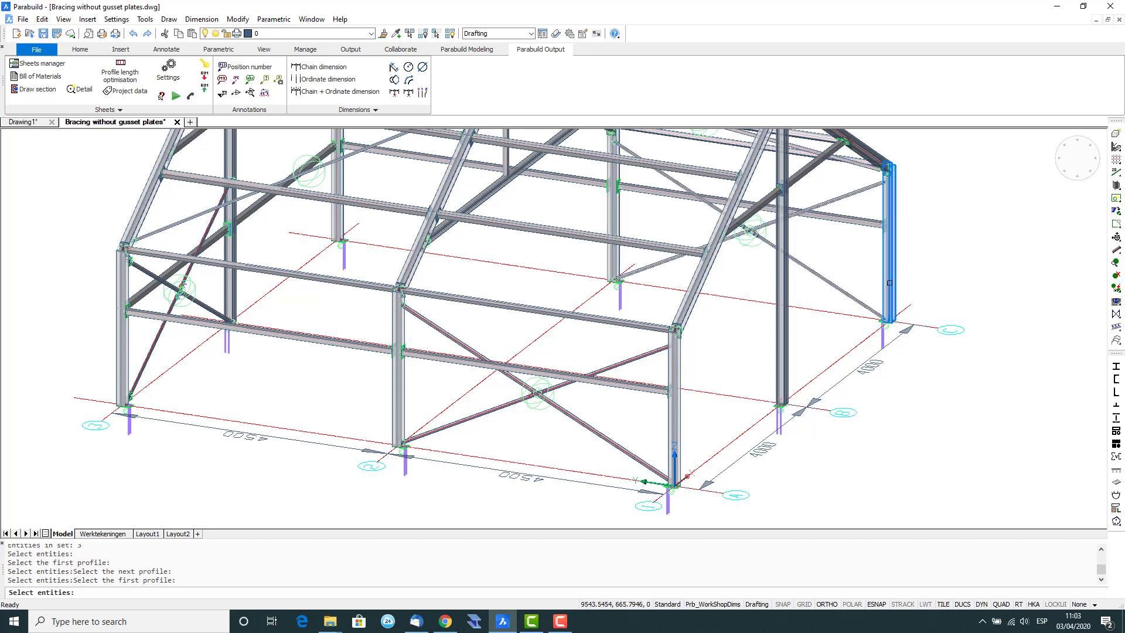
scroll(833, 254, "up", 5)
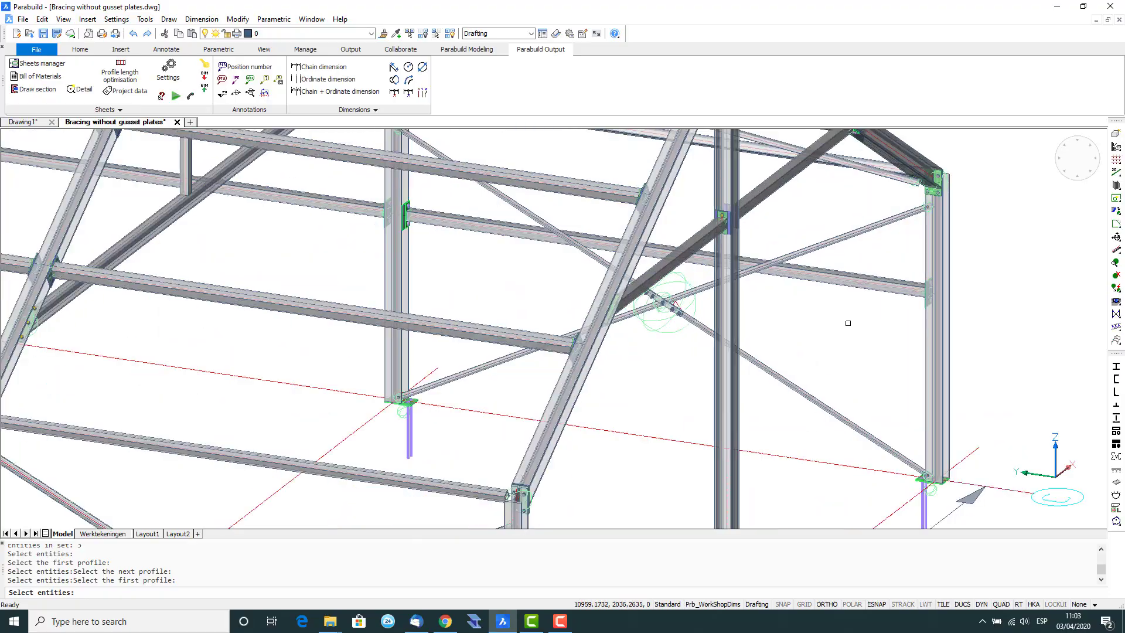